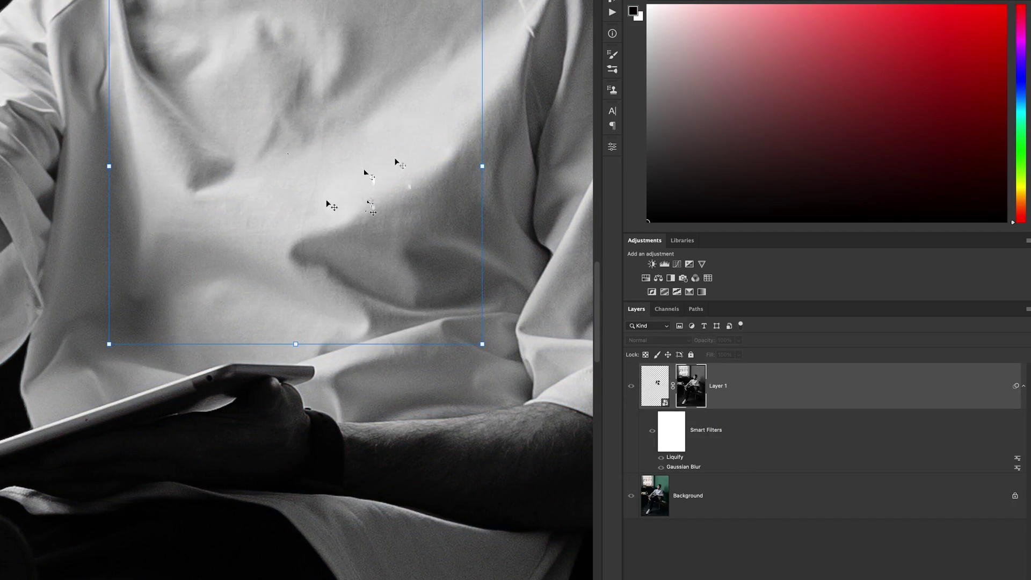
- Return from the layer mask view to the full shirt composite
alt+click(688, 392)
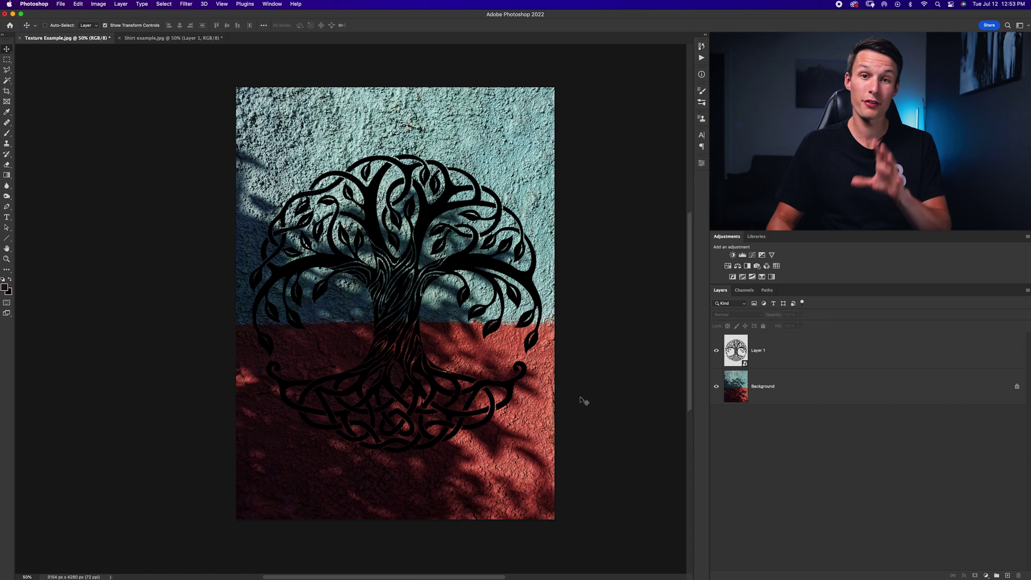
scroll(585, 401, up, 1)
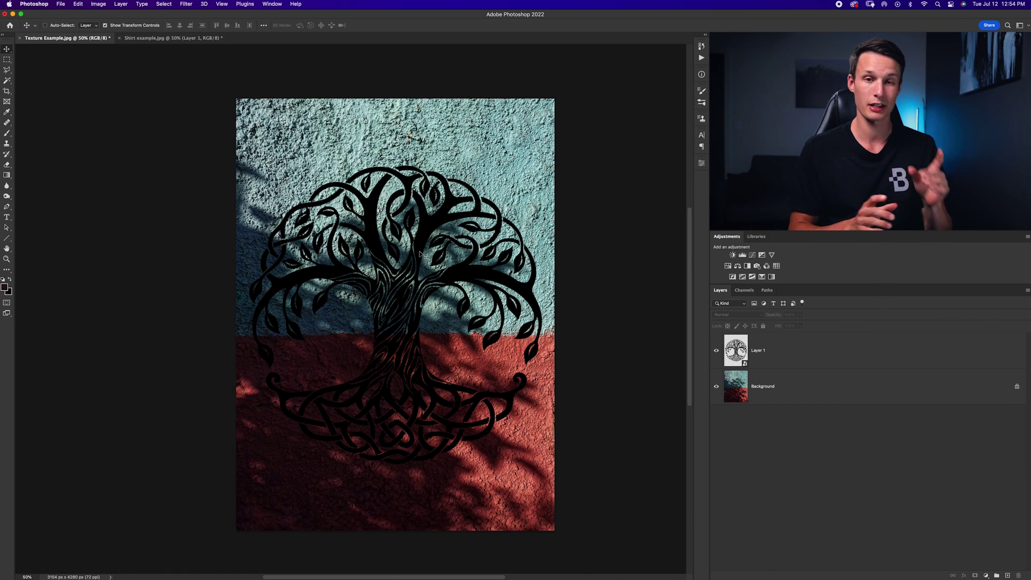
click(800, 398)
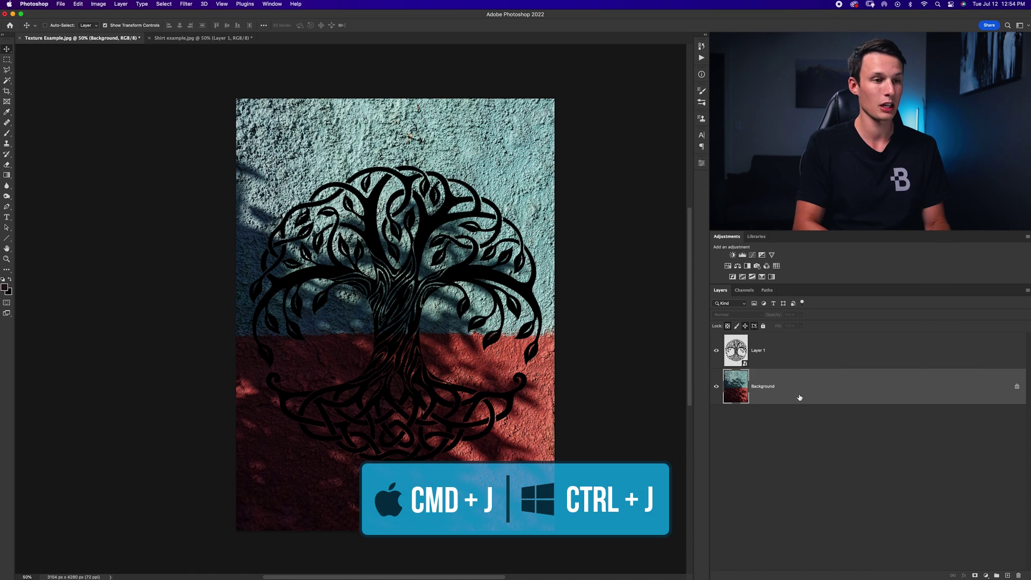
- Duplicate the Background, hide the tree layer, and desaturate the copy to grey
key(super+j)
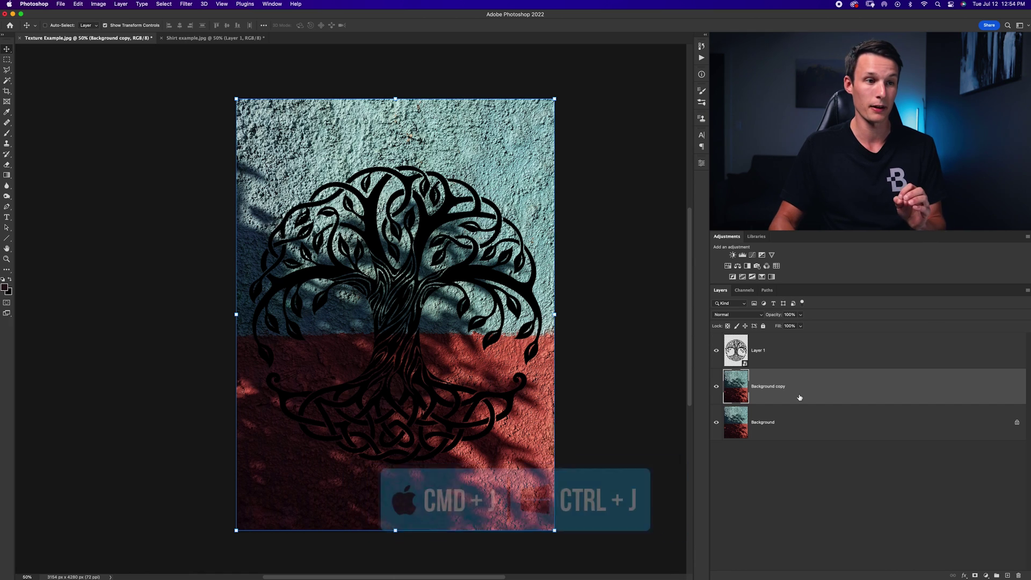
click(716, 351)
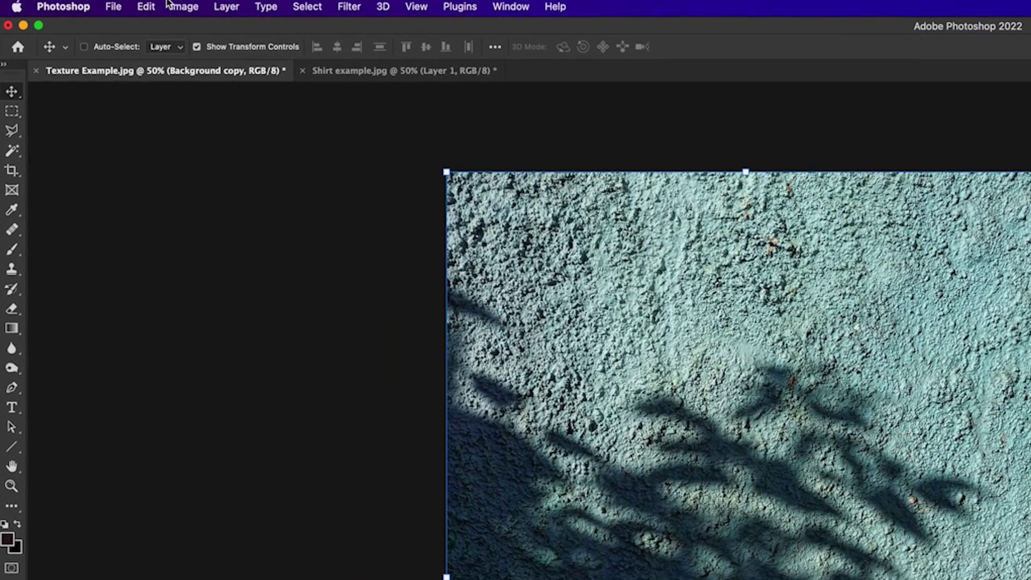
click(98, 3)
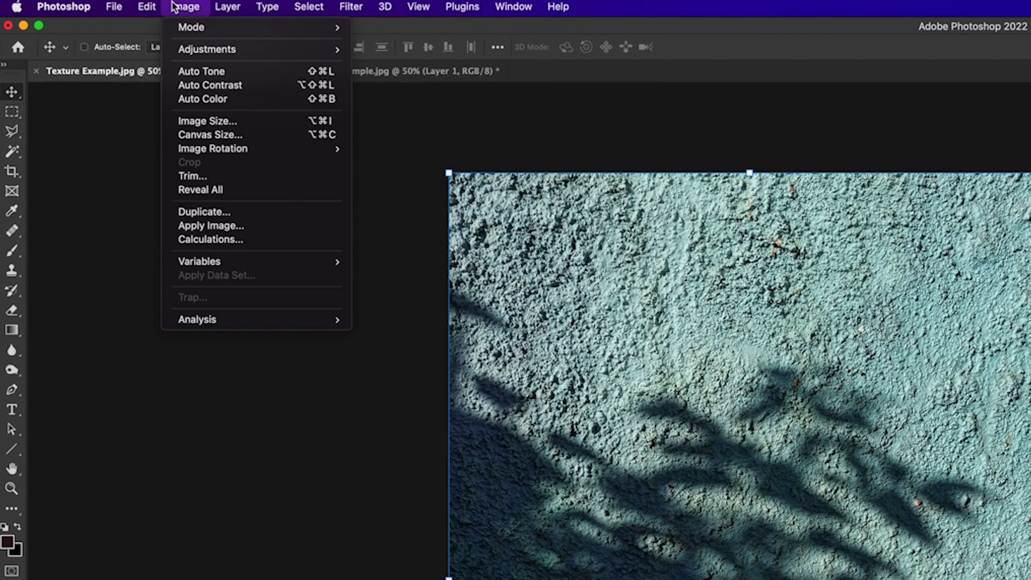
mouse_move(214, 51)
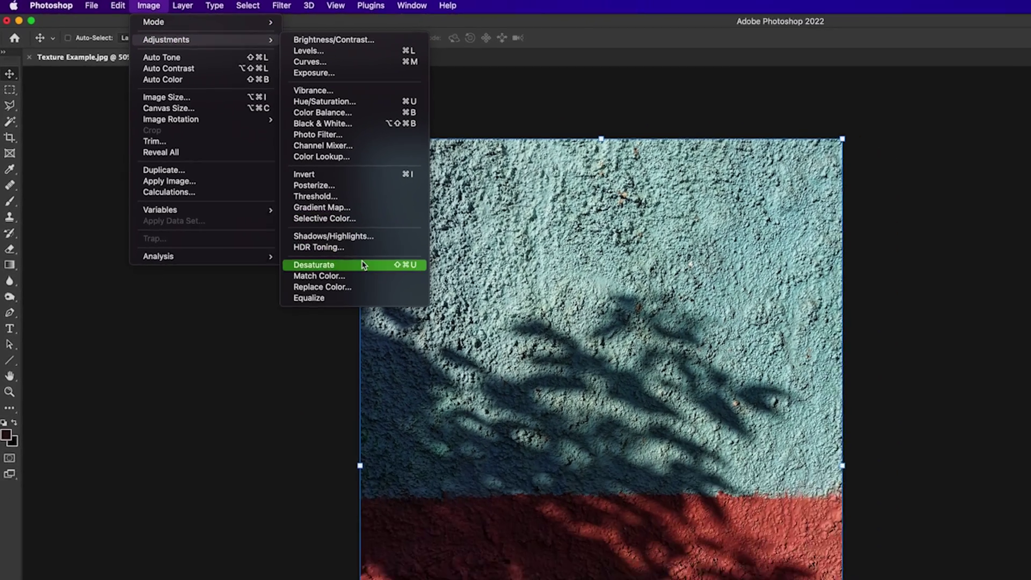
click(379, 329)
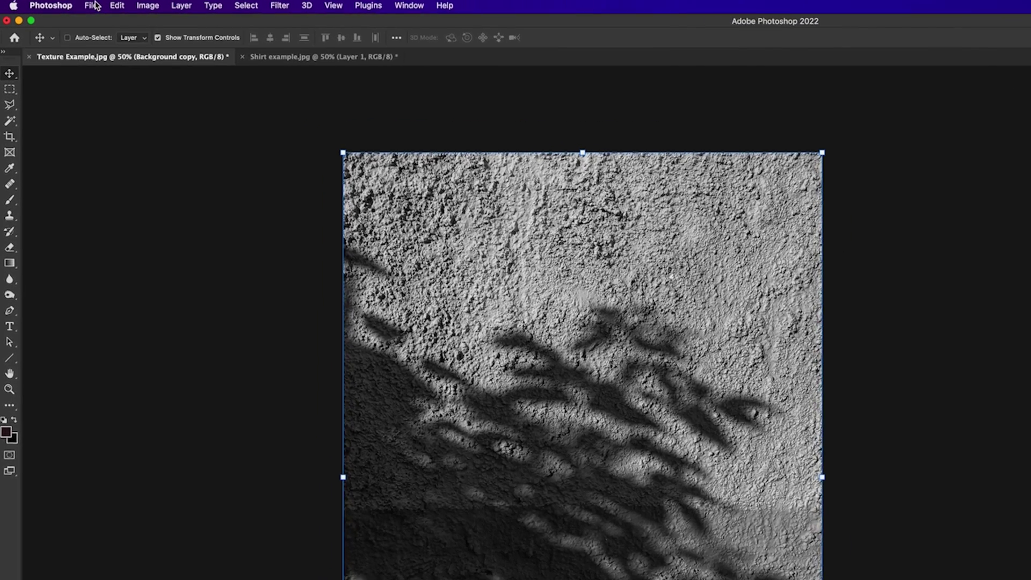
click(60, 4)
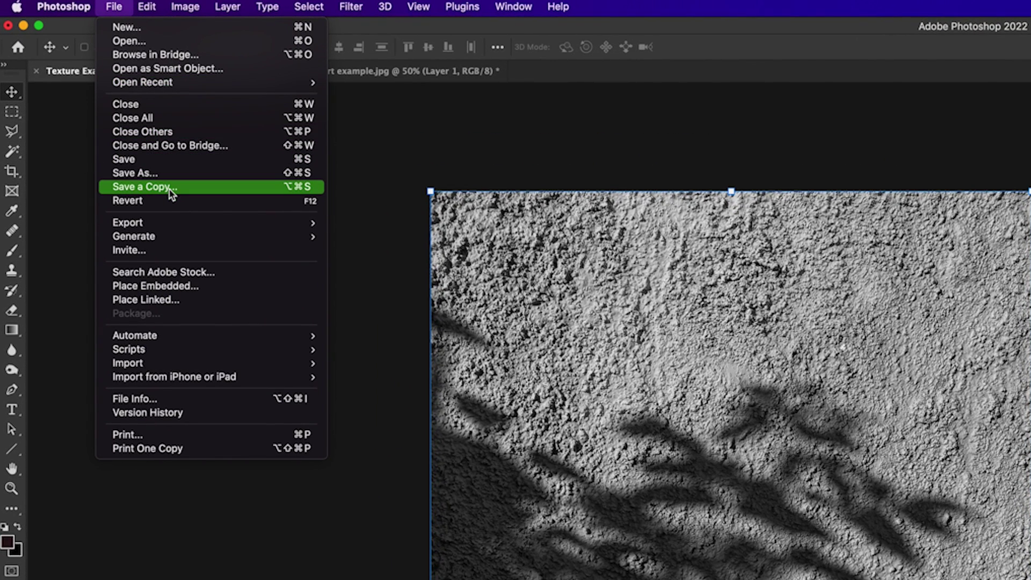
- Save a copy of the grey texture as Texture Example copy.psd in Photoshop format
click(171, 195)
click(472, 214)
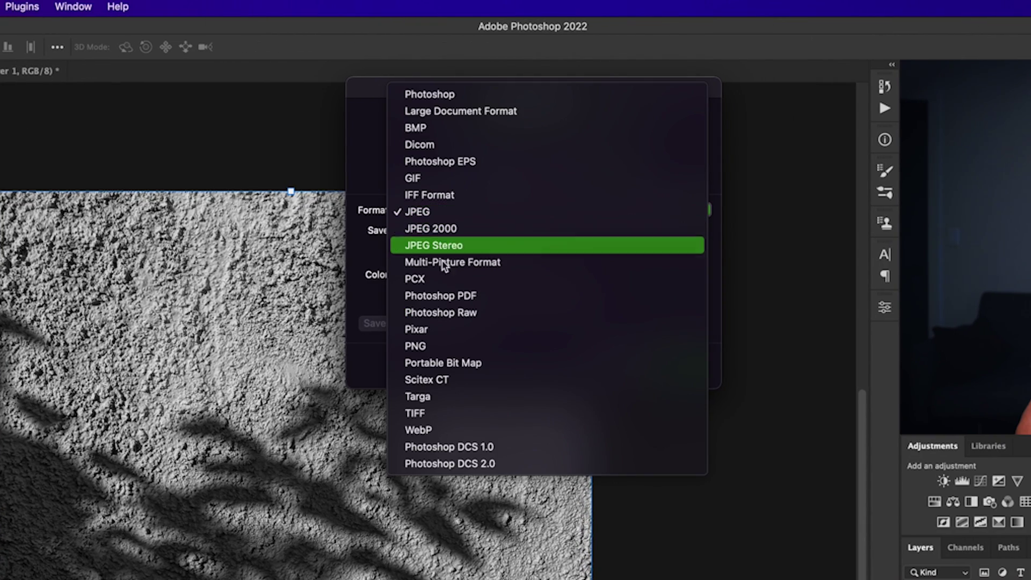
click(452, 94)
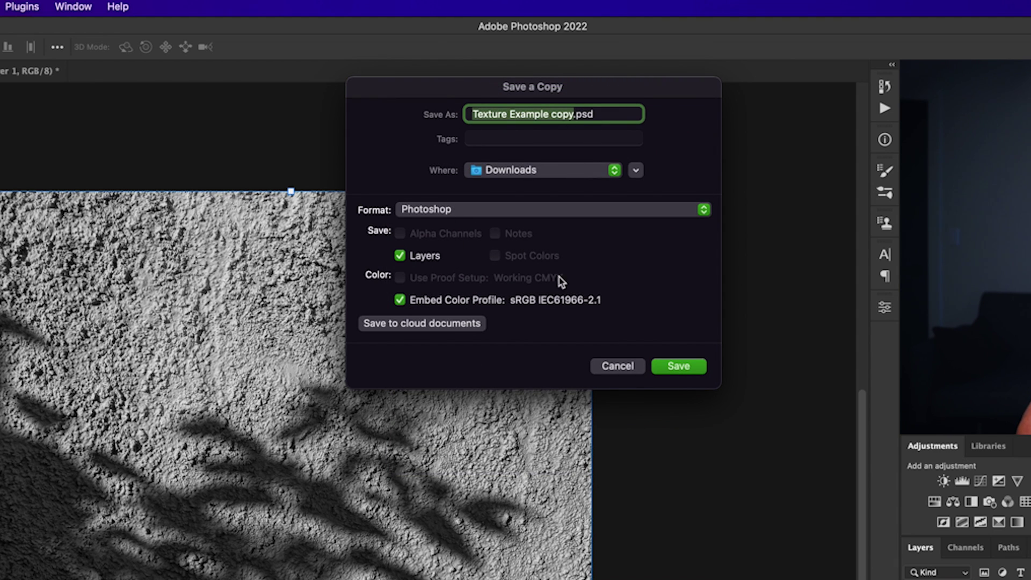
click(678, 366)
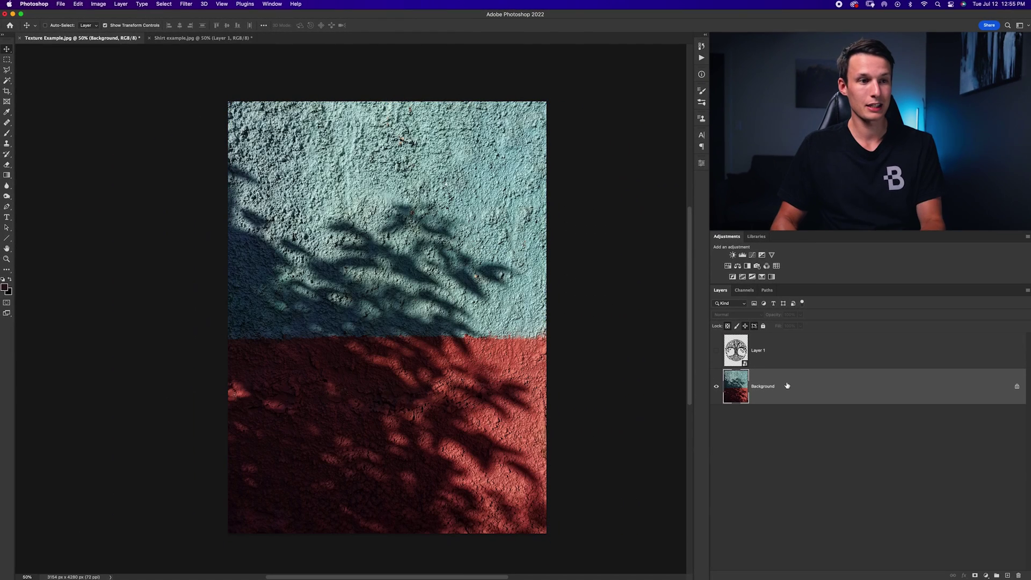
- Make the tree layer visible again and select Layer 1
click(716, 350)
click(716, 350)
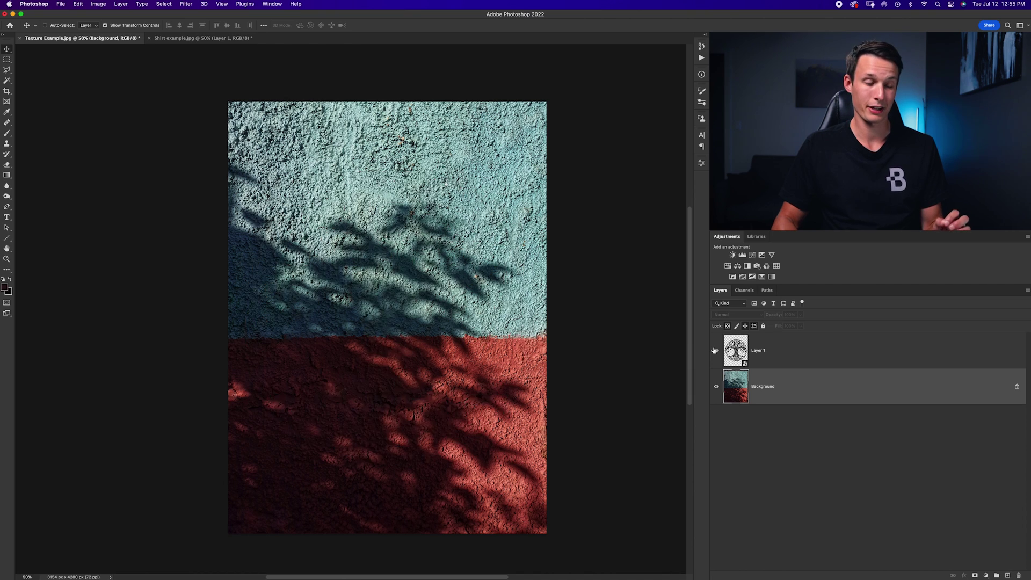
click(715, 350)
click(776, 352)
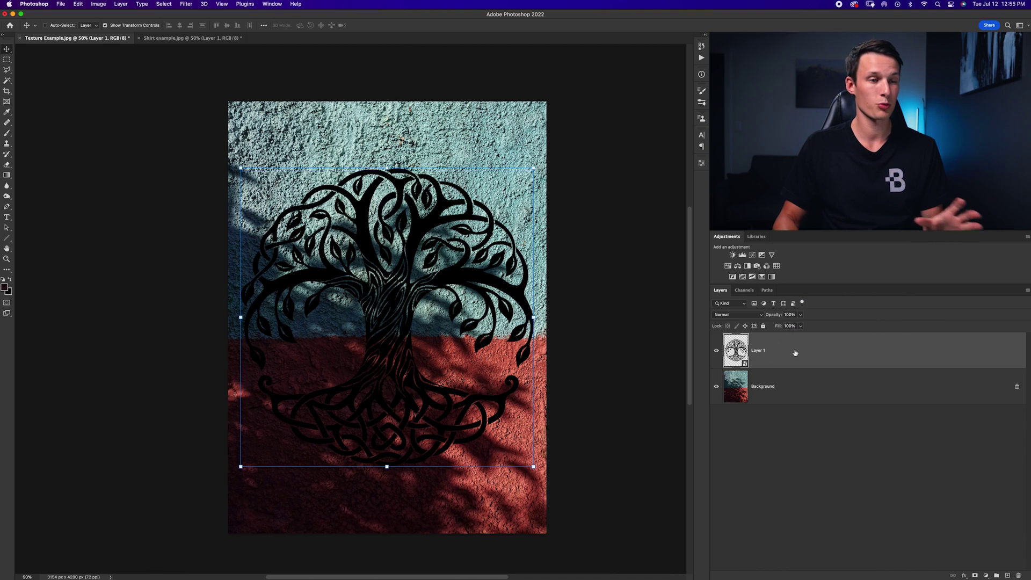
- Convert Layer 1 to a smart object and apply Displace at scale 10 using Texture Example copy.psd
right_click(795, 353)
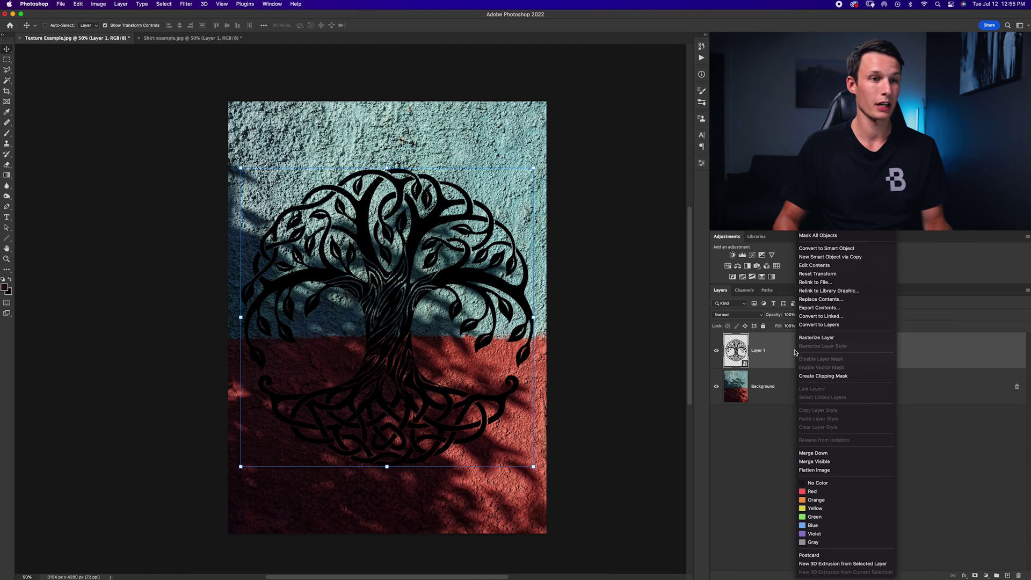
click(826, 250)
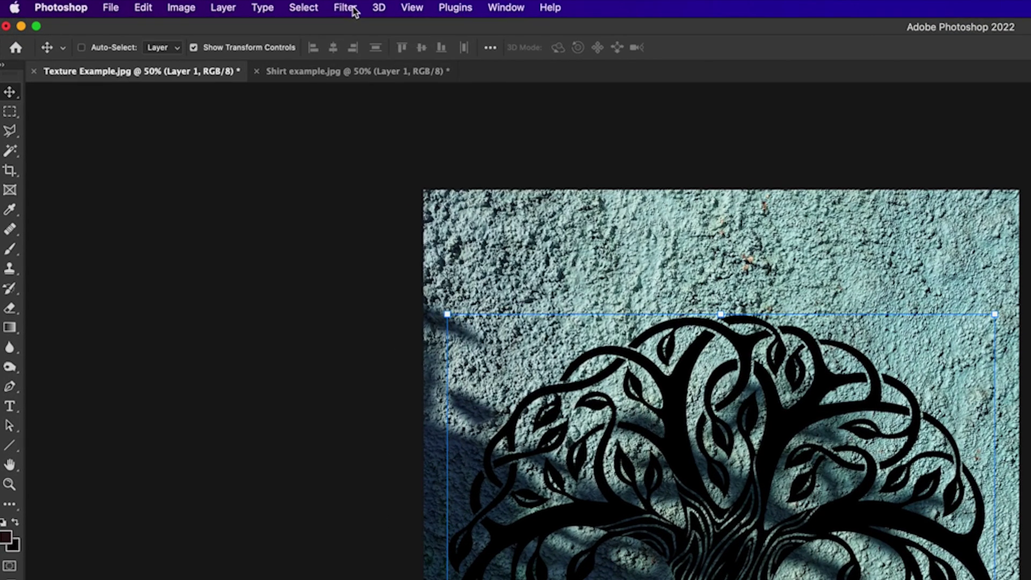
click(186, 4)
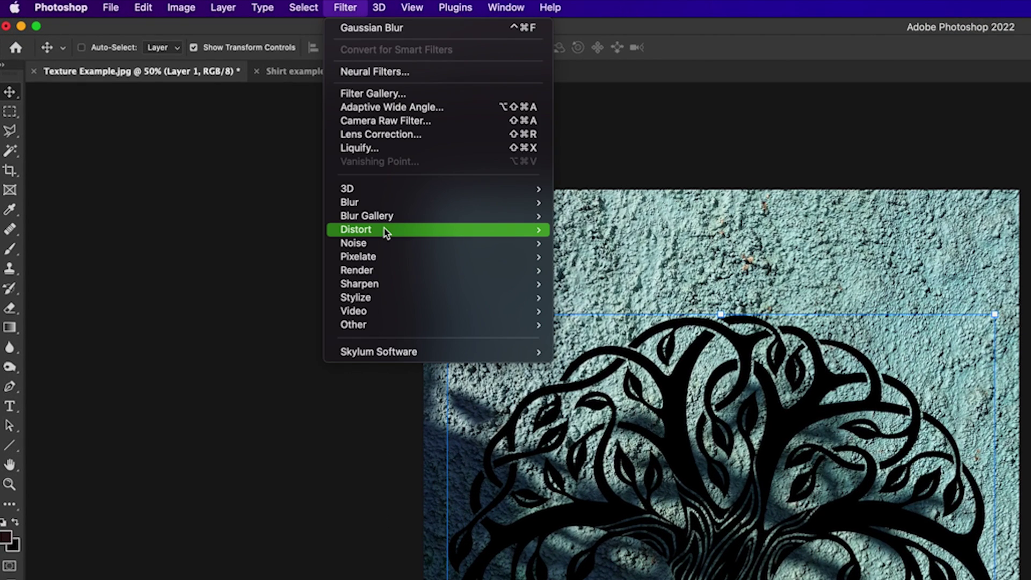
mouse_move(207, 123)
click(594, 234)
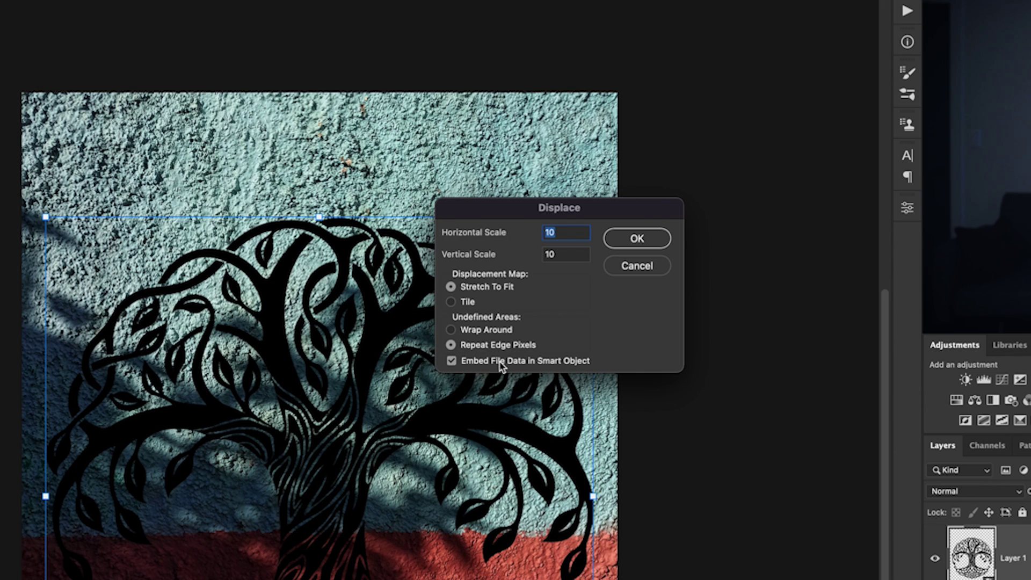
click(637, 239)
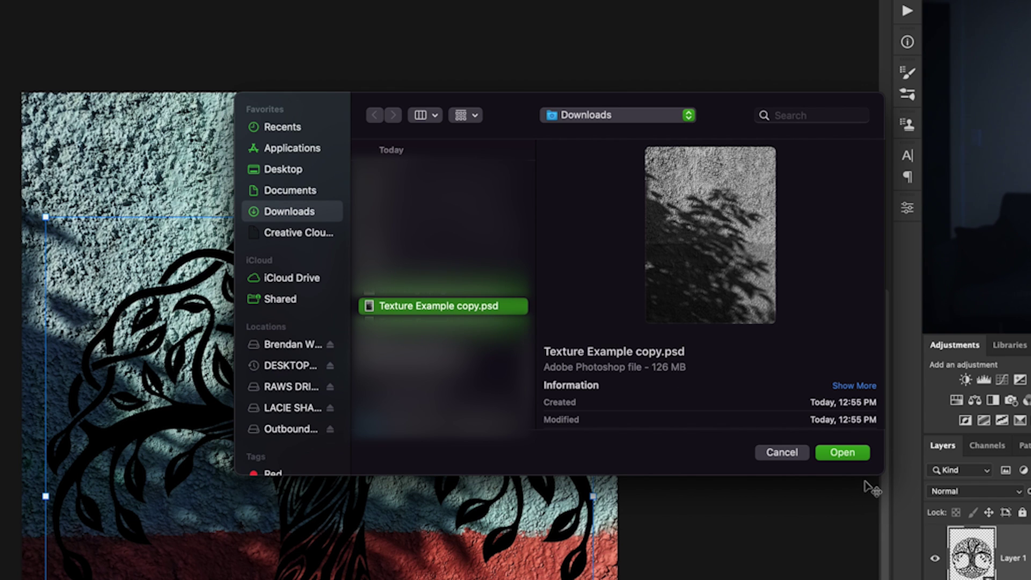
click(843, 452)
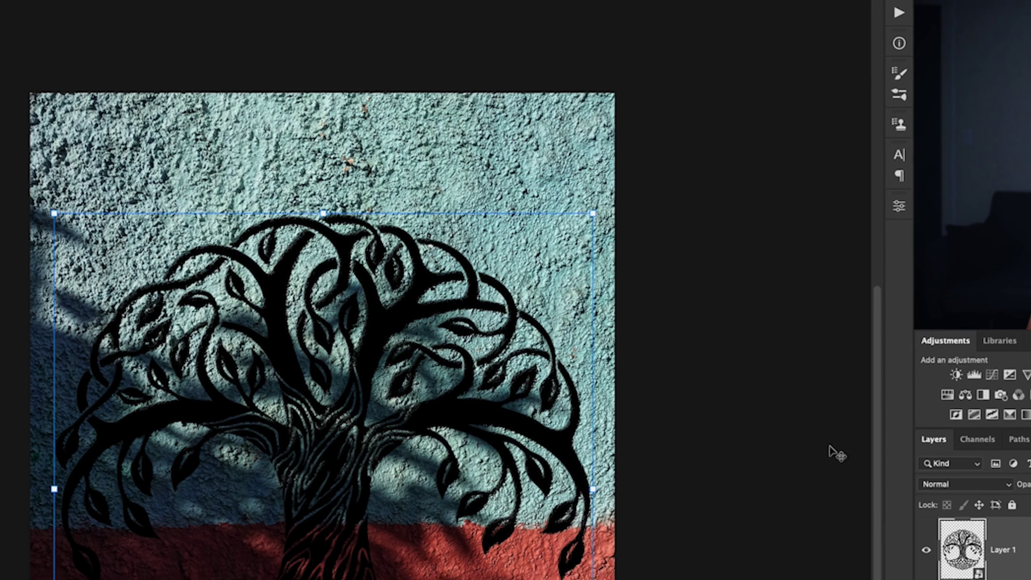
key(super+equal)
key(super+equal)
key(super+equal)
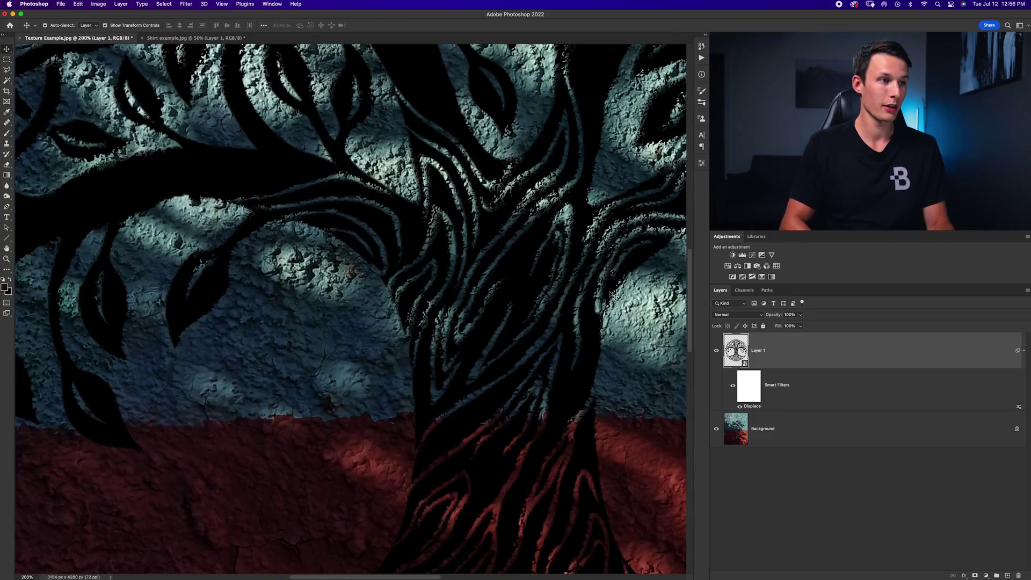
scroll(421, 183, up, 10)
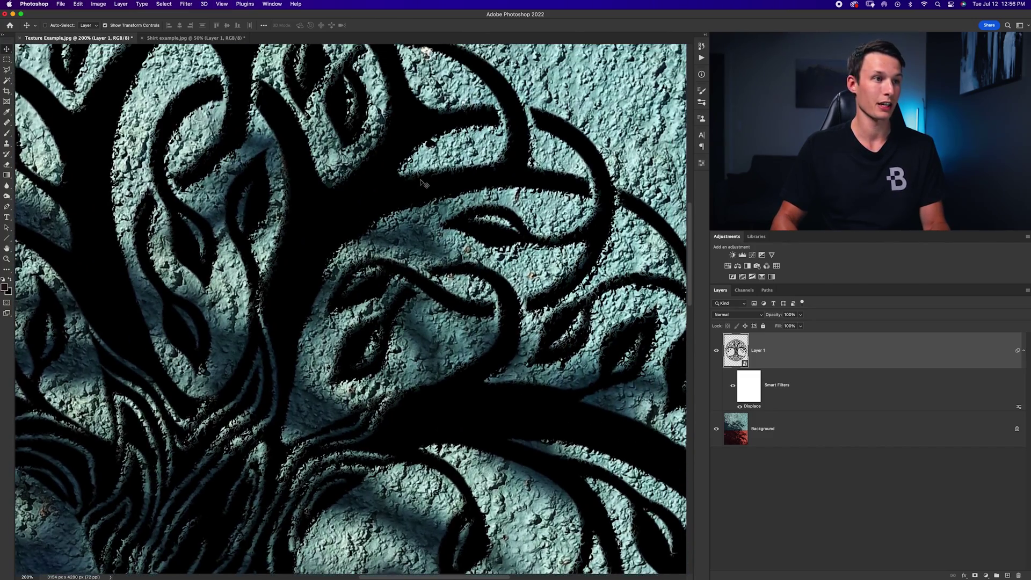
scroll(468, 182, up, 2)
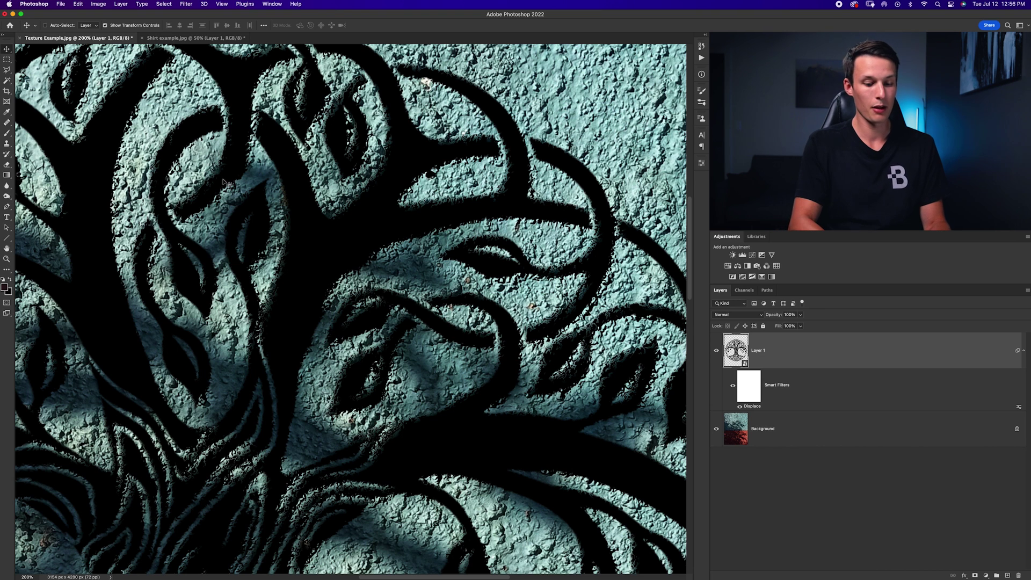
key(super+0)
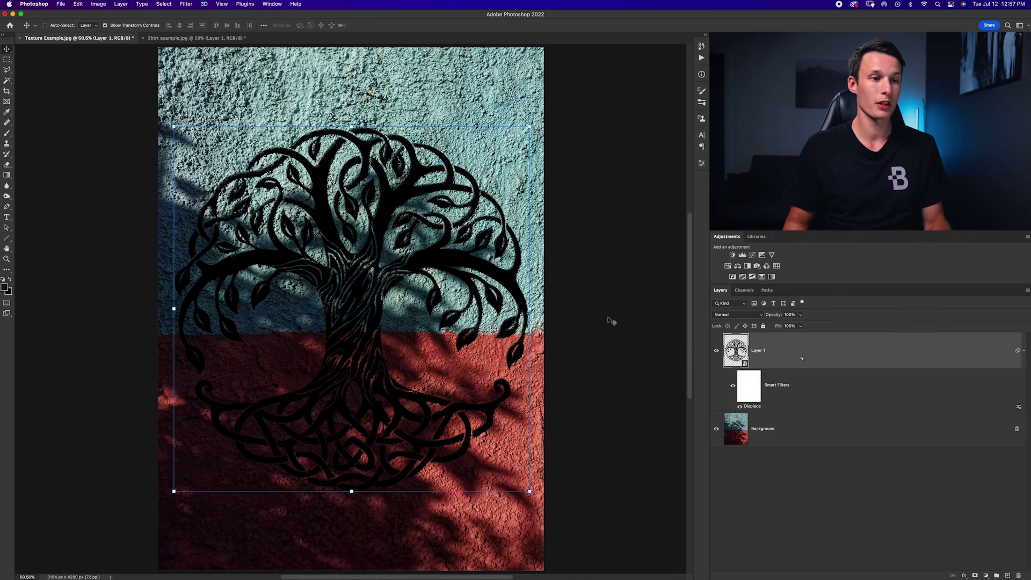
- In Layer 1's Blending Options, set the Underlying Layer Blend If range to about 0–197
double_click(803, 357)
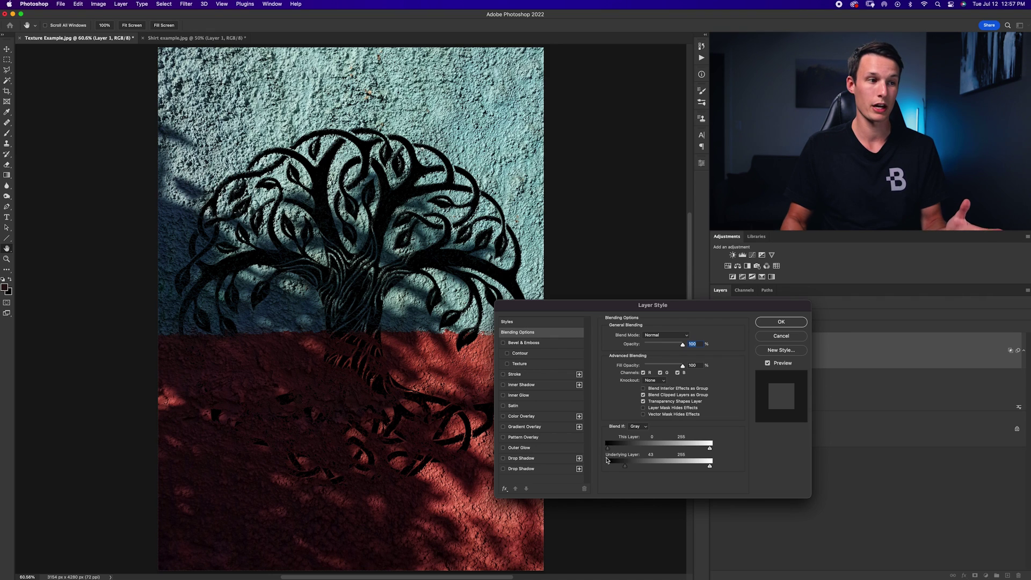
drag(624, 466, 608, 465)
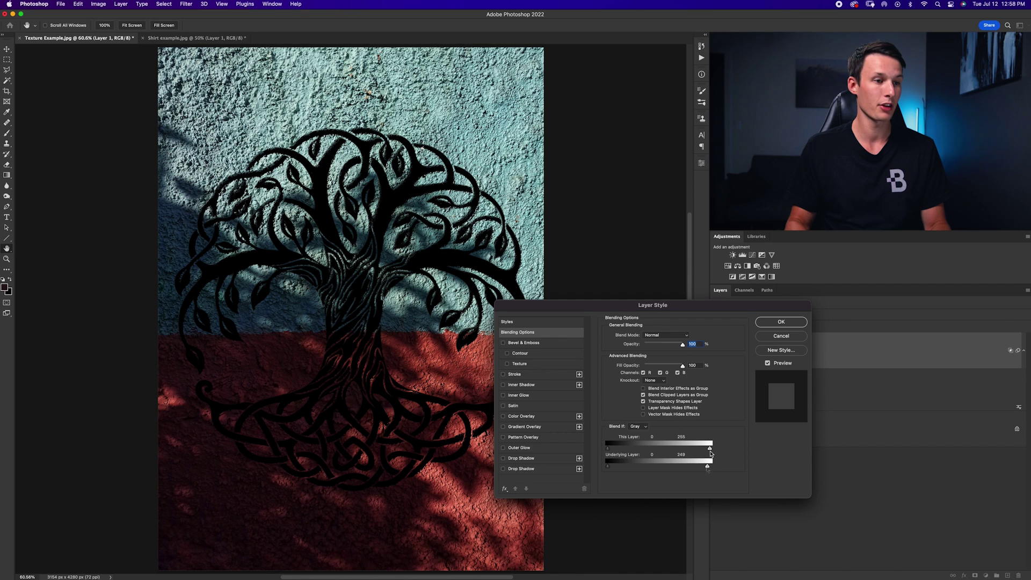
drag(707, 466, 692, 467)
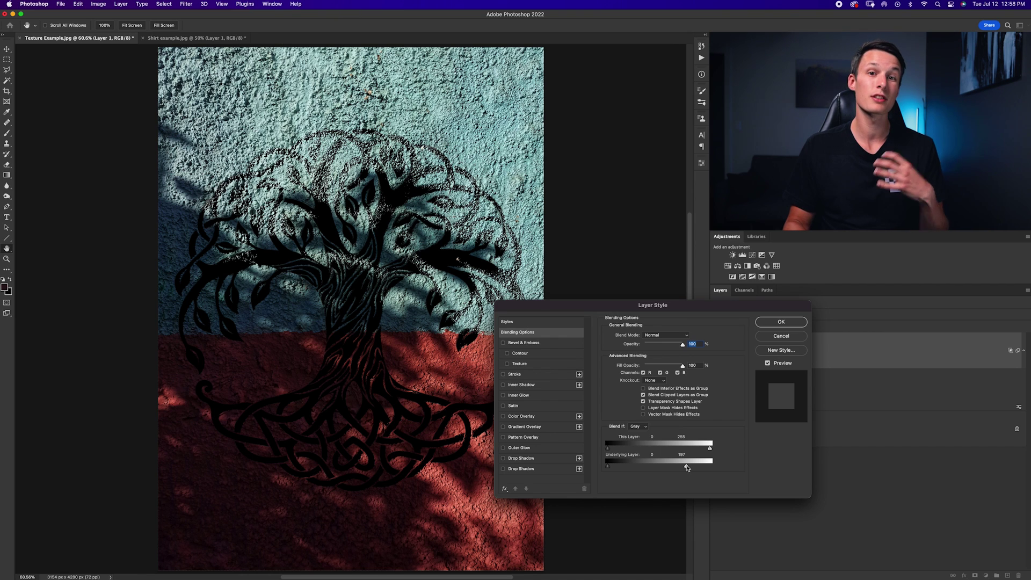
drag(687, 467, 735, 469)
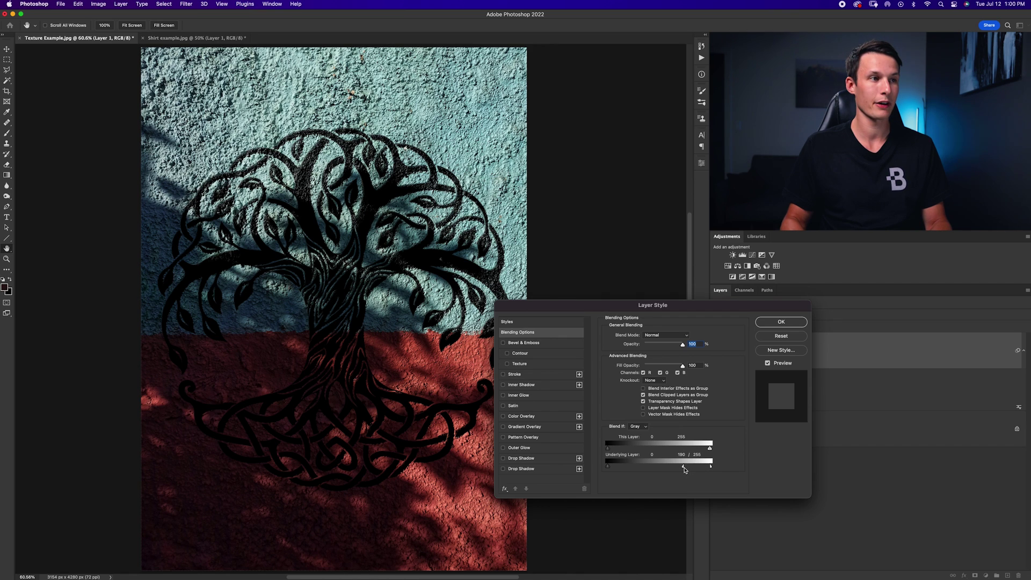
- Split the Underlying Layer Blend If sliders to about 24 and 116/242, then apply the style
drag(685, 470, 666, 469)
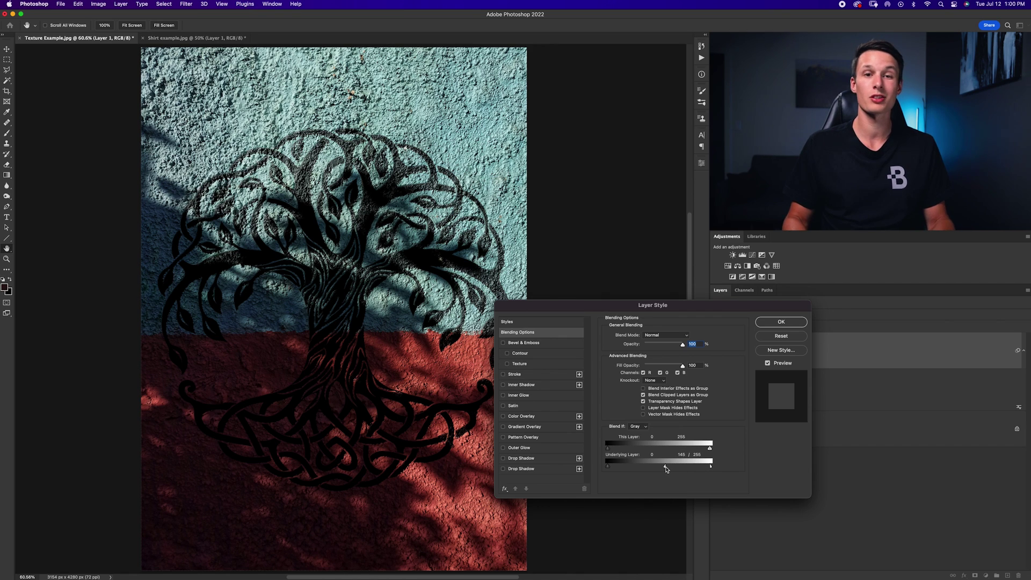
drag(665, 470, 652, 467)
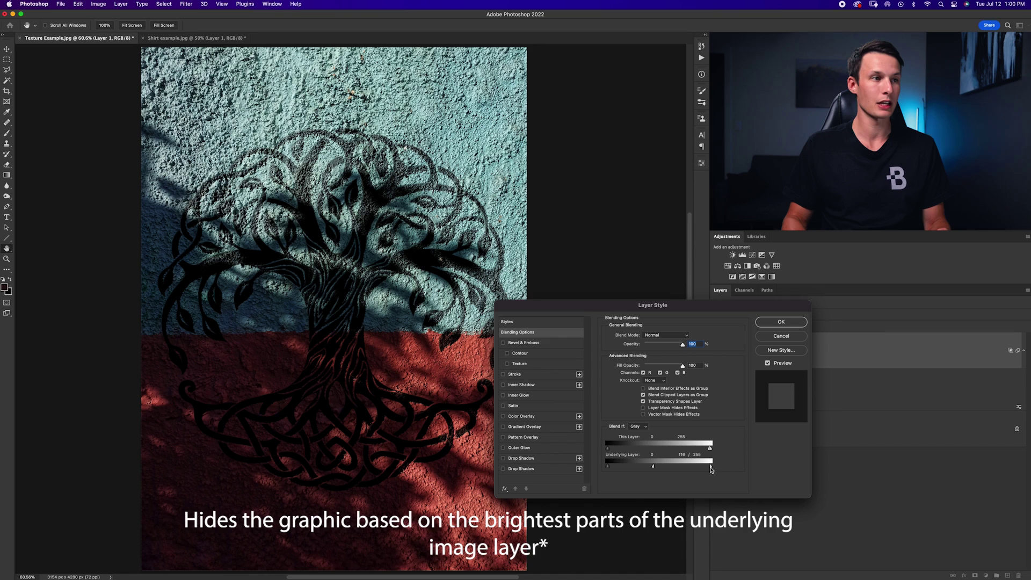
drag(708, 469, 707, 469)
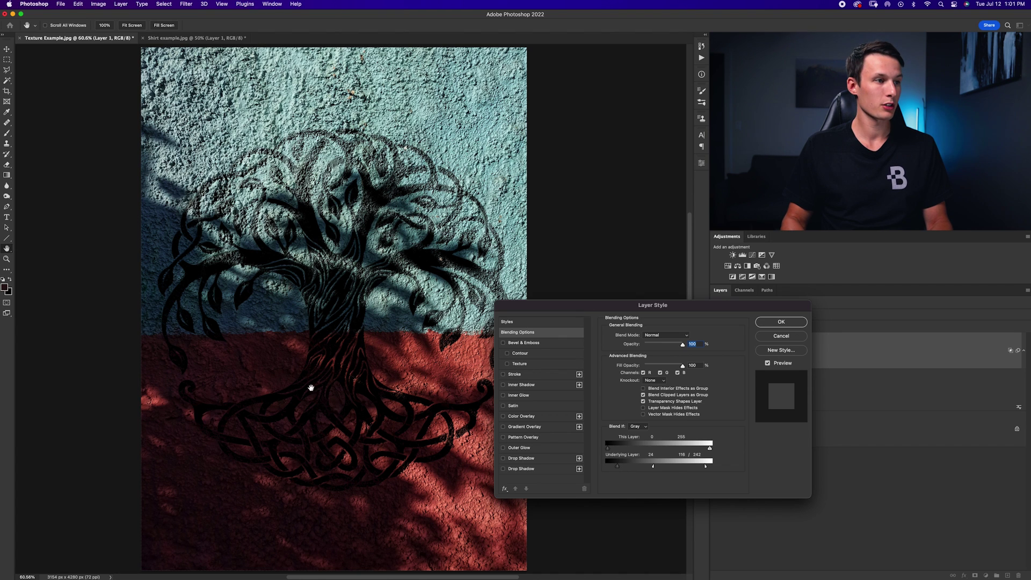
click(780, 322)
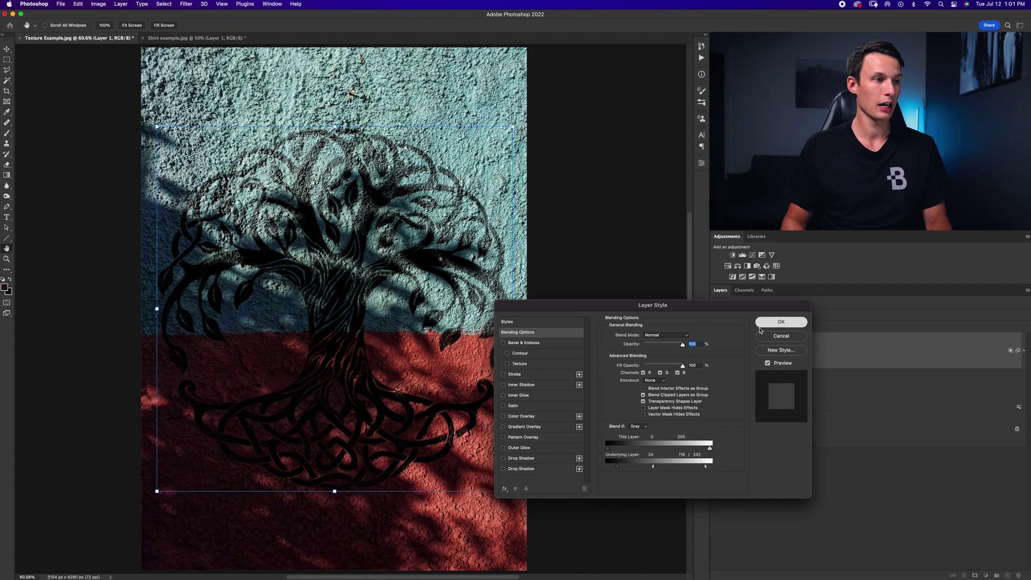
key(super+equal)
key(super+equal)
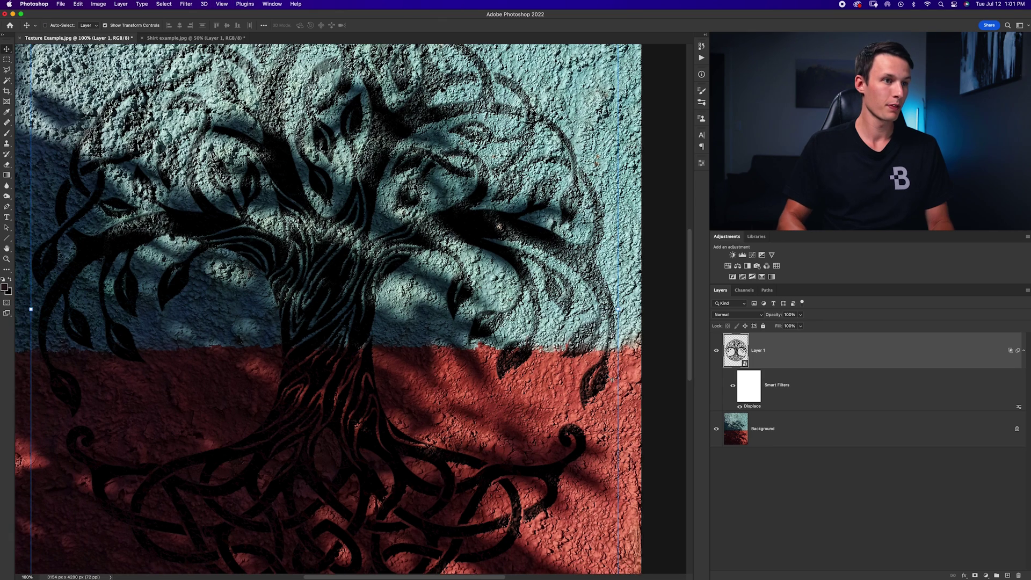
scroll(610, 371, up, 2)
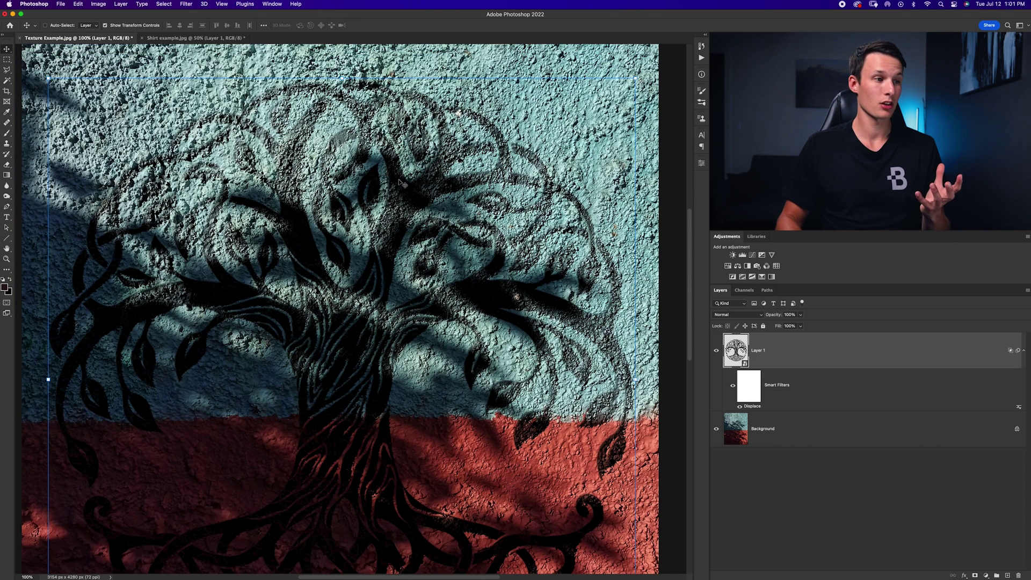
scroll(346, 412, down, 4)
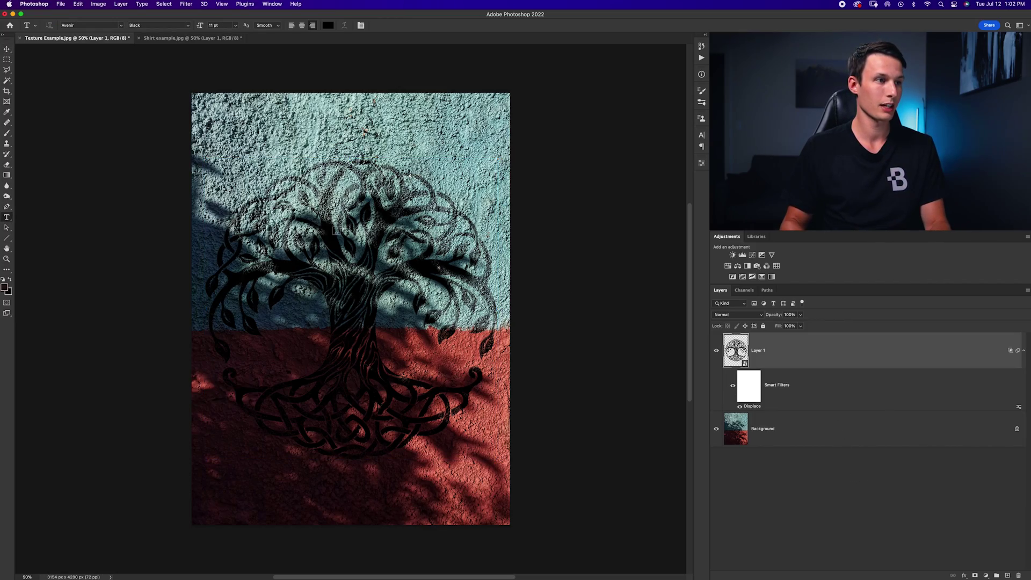
- Move the EXAMPLE text to the top of the wall image and convert its layer to a smart object
key(ctrl+v)
drag(442, 210, 416, 134)
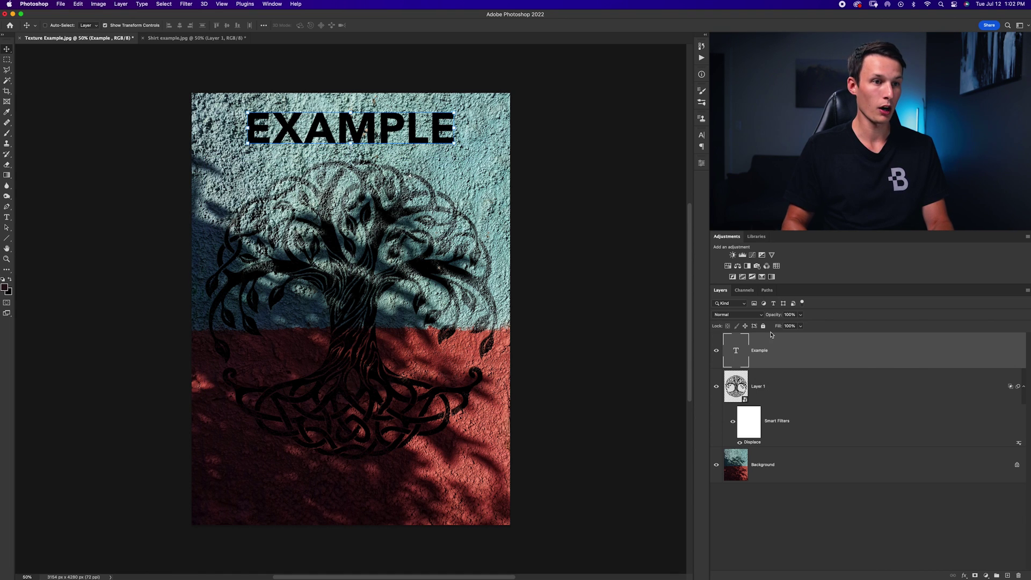
right_click(818, 359)
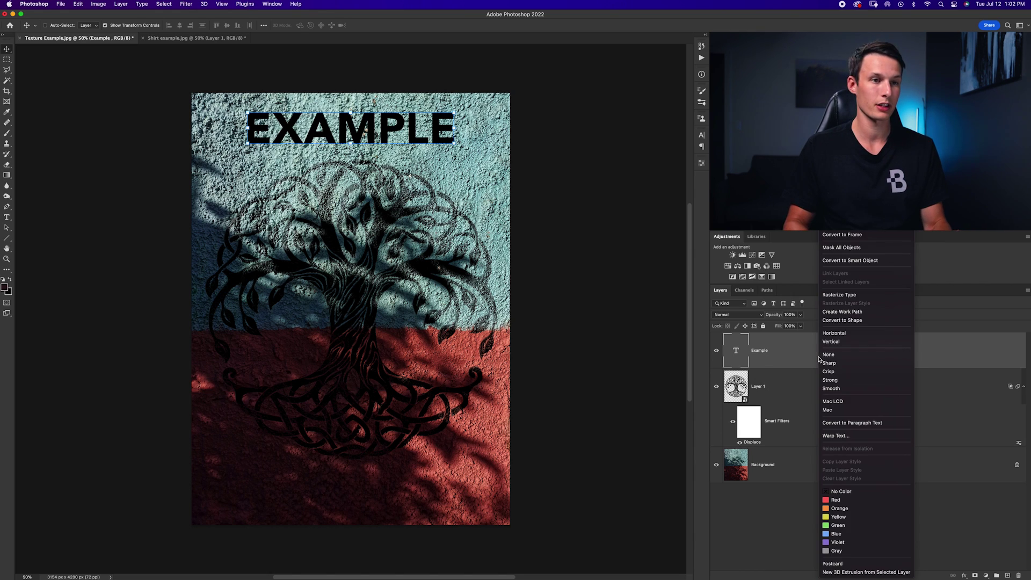
click(844, 263)
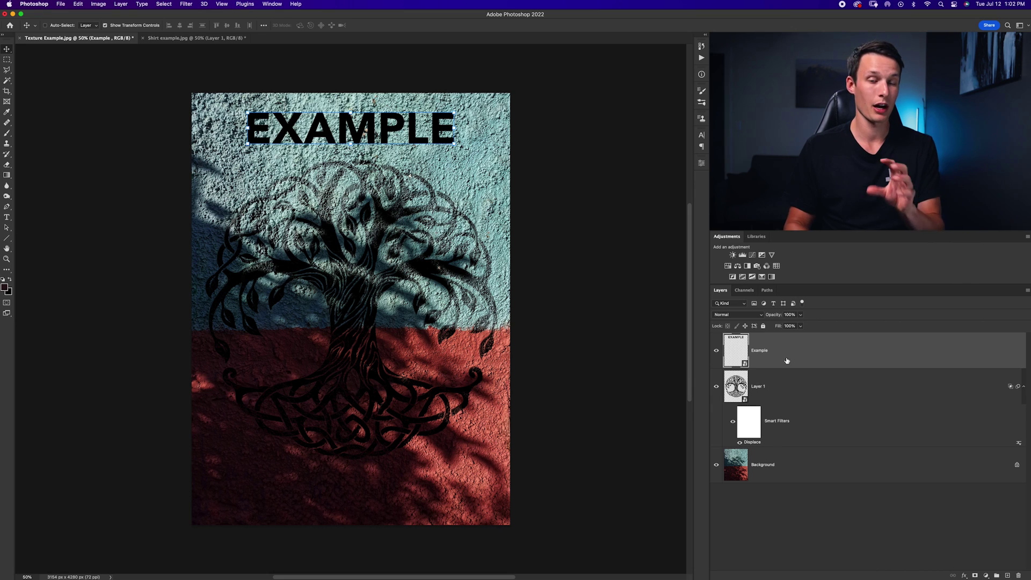
- Apply a 10 by 10 Displace filter to the EXAMPLE text using Texture Example copy.psd
click(189, 4)
mouse_move(236, 122)
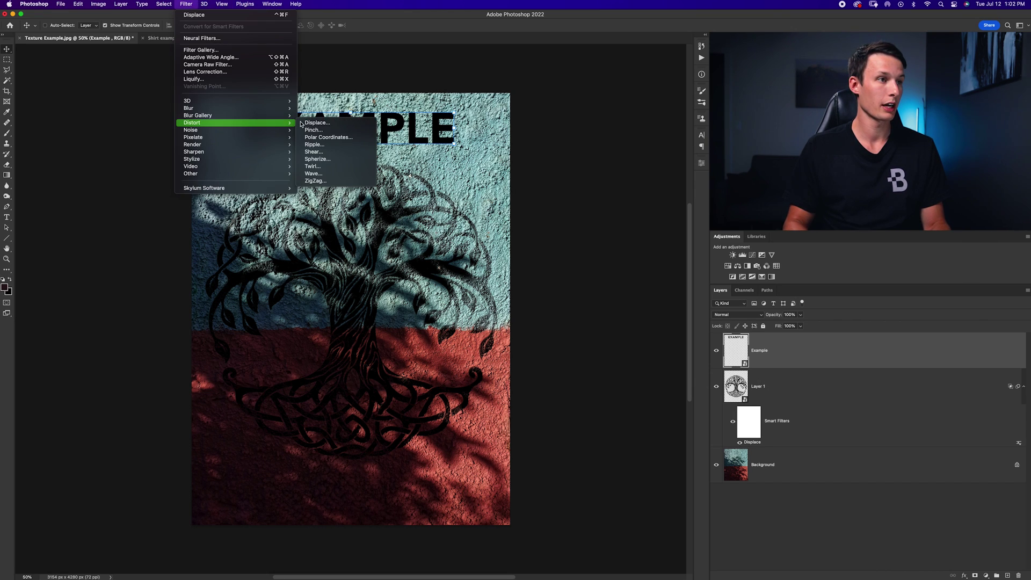
click(335, 123)
click(557, 179)
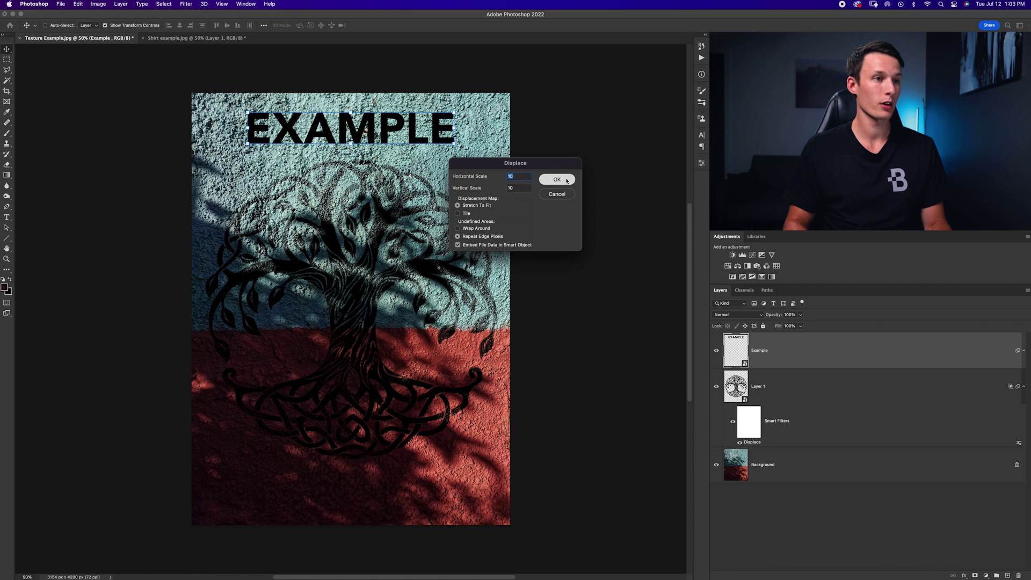
click(451, 215)
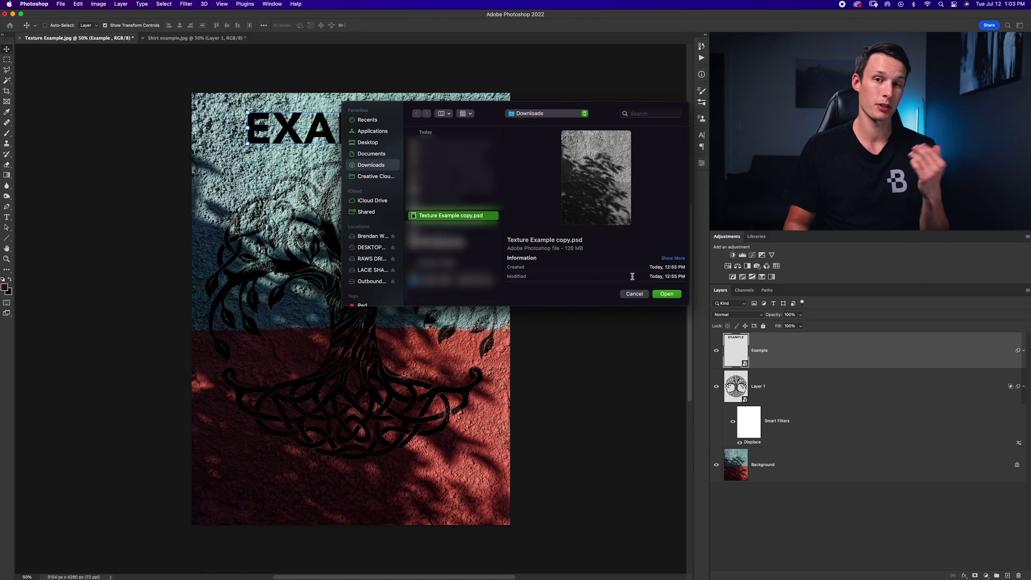
click(668, 294)
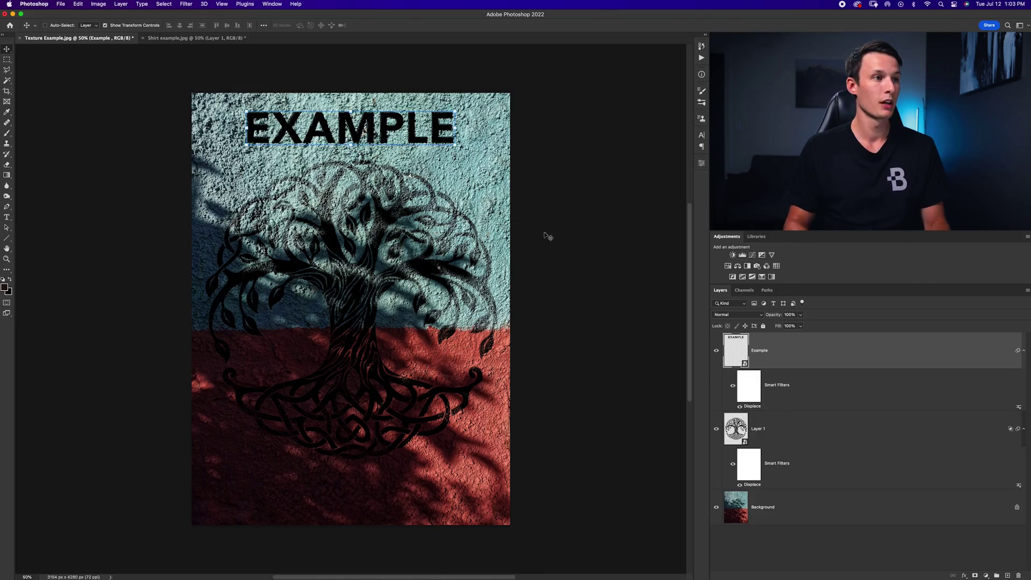
key(super+plus)
key(super+plus)
key(super+plus)
scroll(387, 153, up, 10)
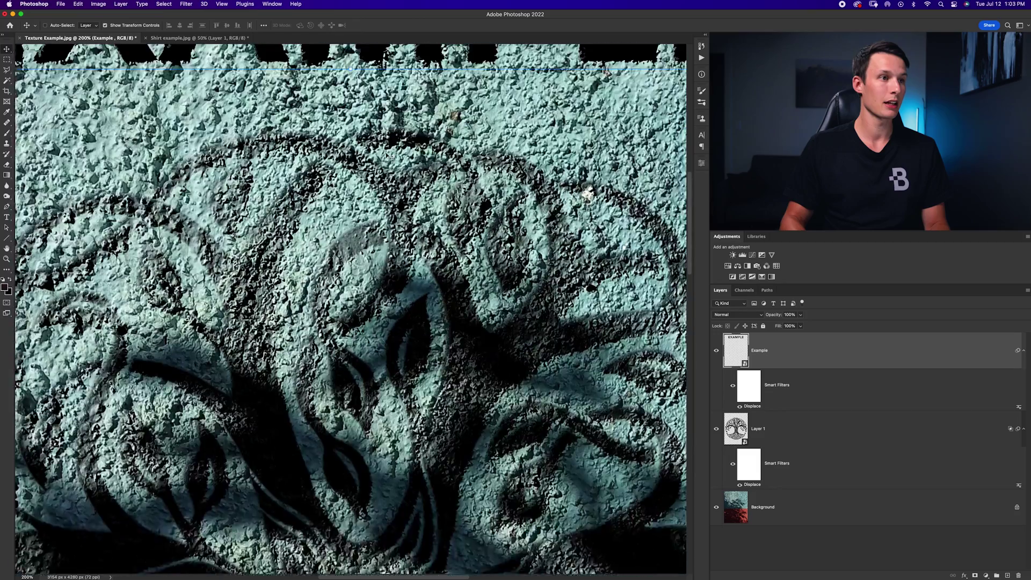
key(super+minus)
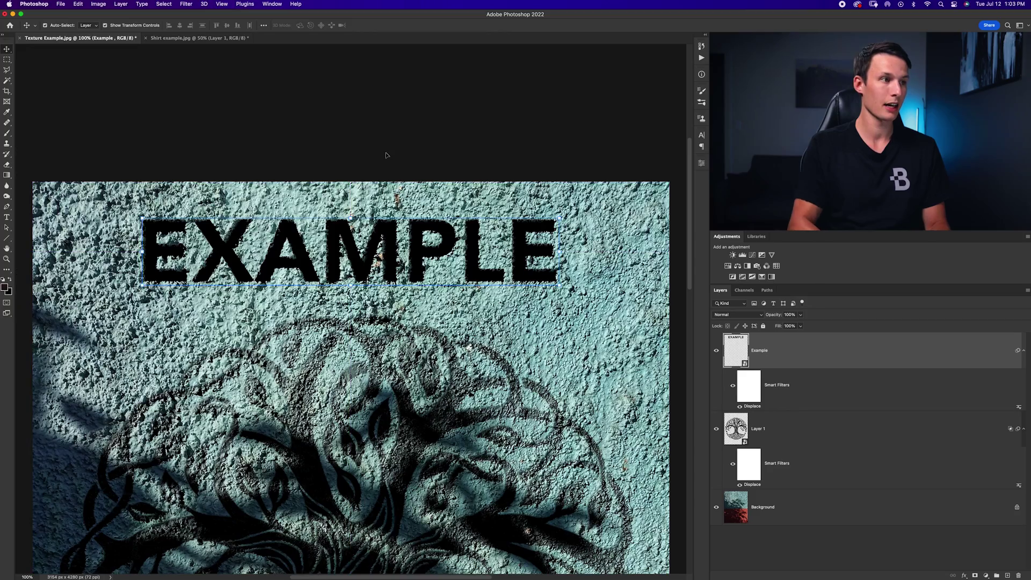
- Set the Example layer's Underlying Blend If sliders to 0/110 and 206/255 and apply it
double_click(803, 359)
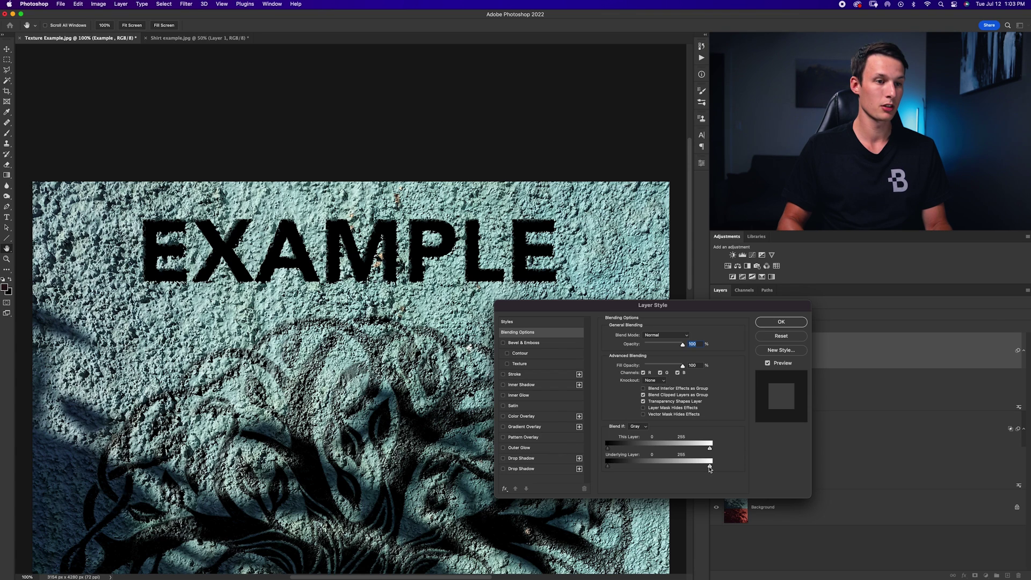
drag(706, 469, 692, 468)
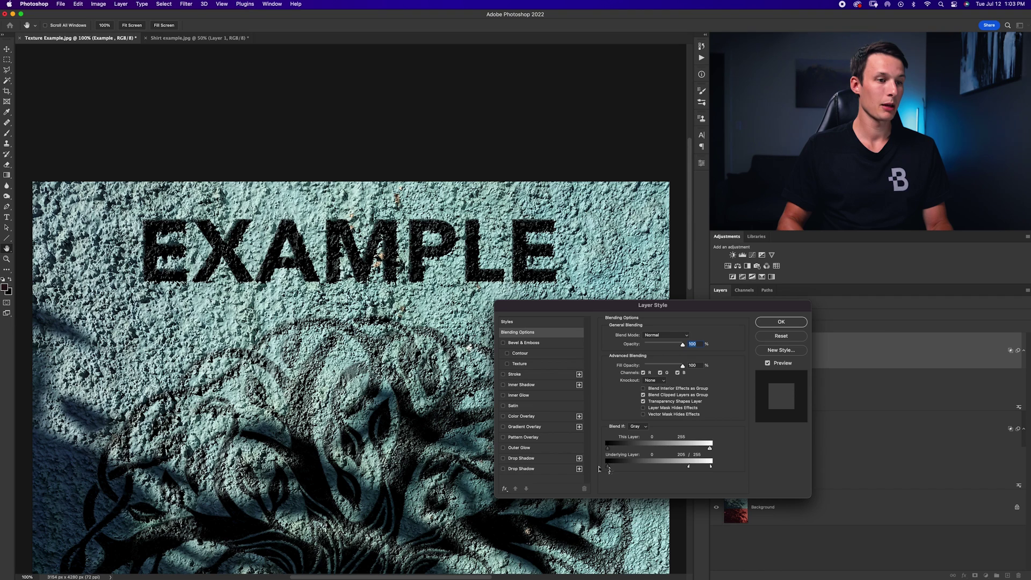
drag(627, 470, 641, 471)
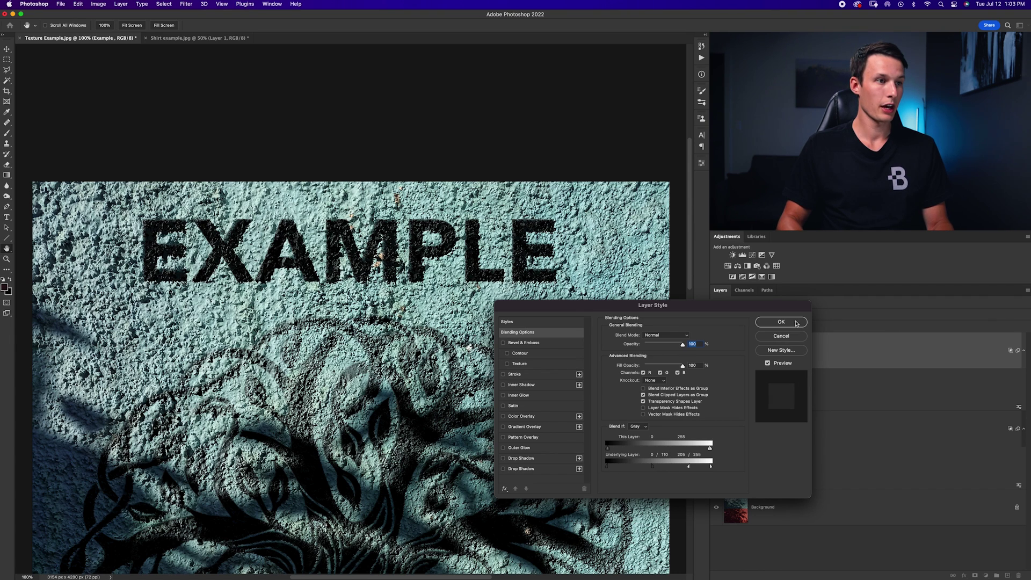
click(781, 322)
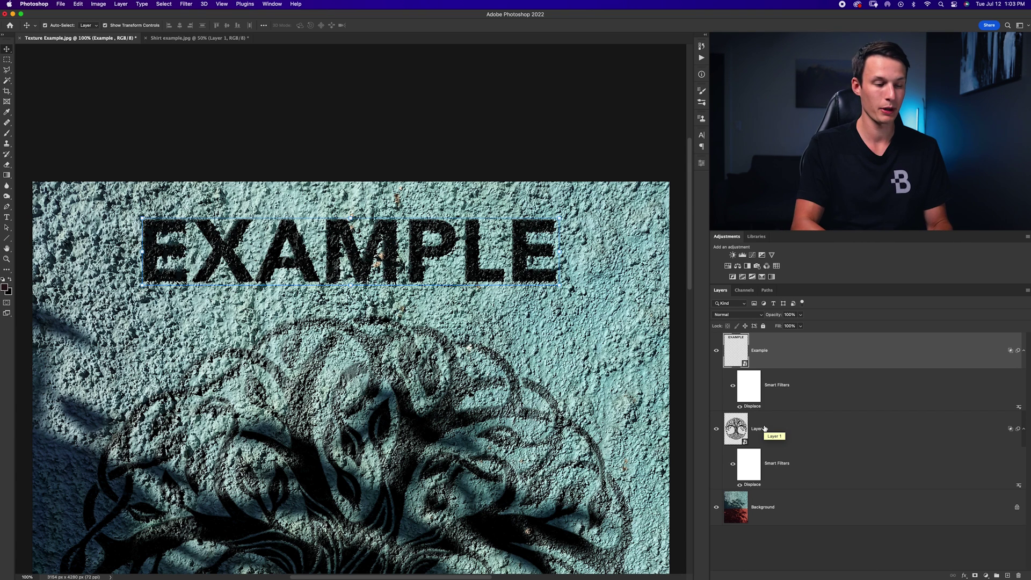
key(super+minus)
key(super+minus)
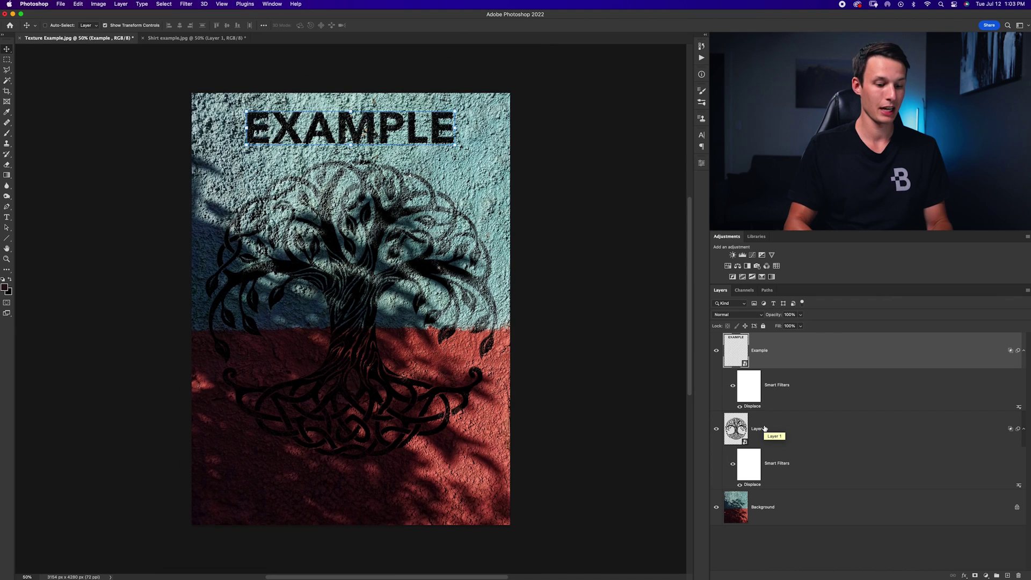
click(825, 542)
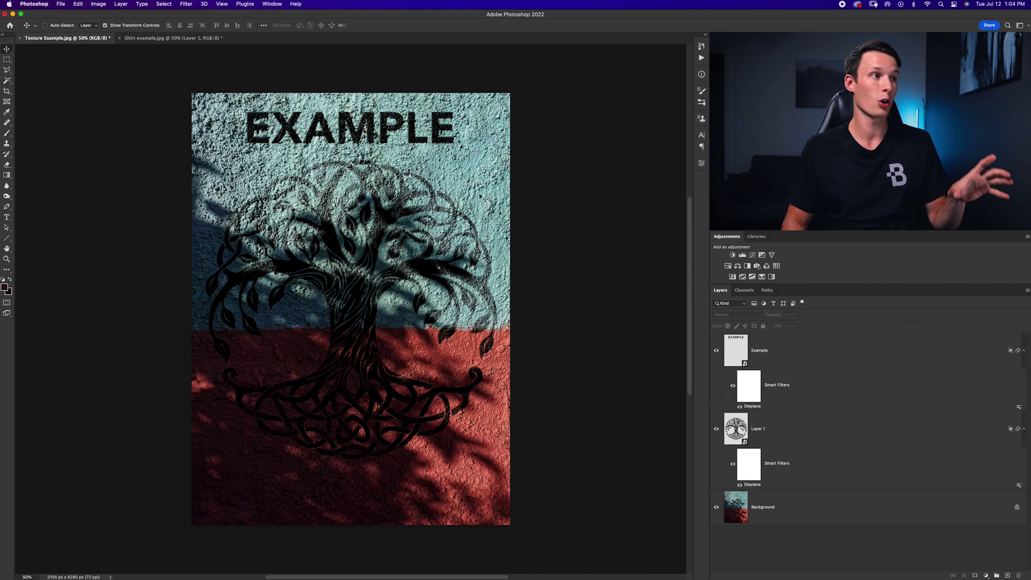
click(178, 38)
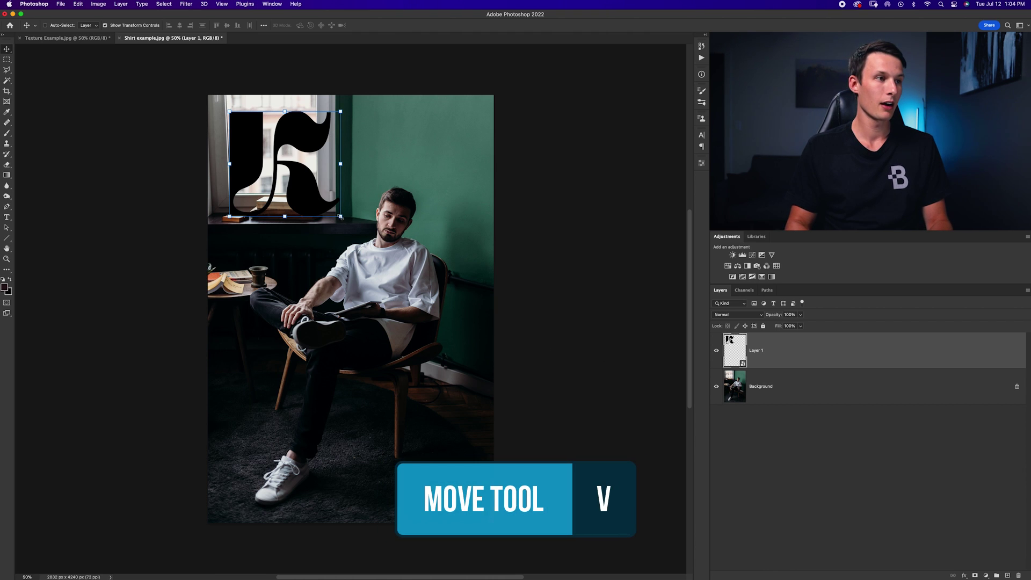
- Scale the K logo to about 47% and position it on the man's t-shirt chest
drag(340, 216, 303, 181)
drag(278, 141, 394, 276)
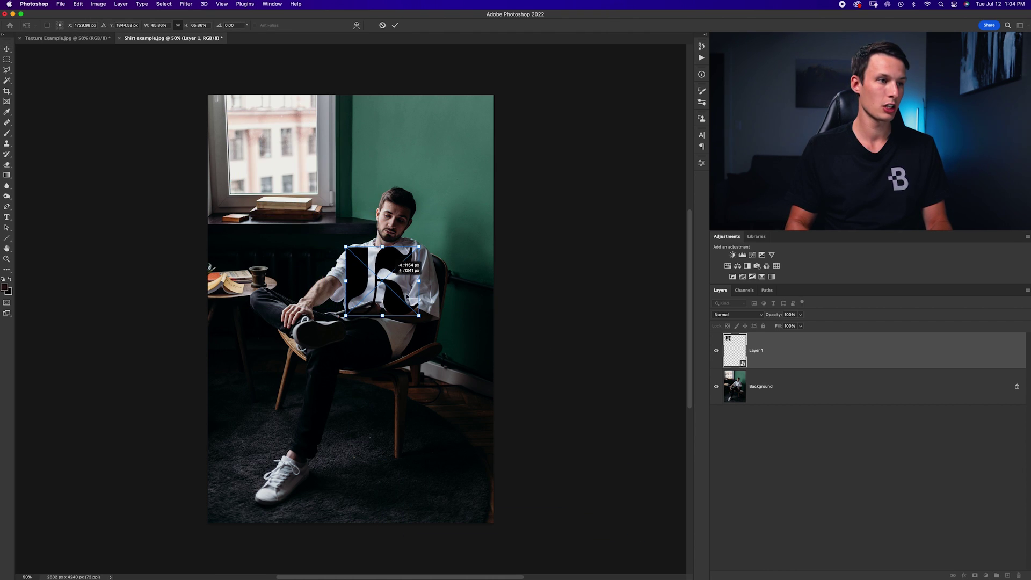
drag(419, 315, 391, 279)
key(super+1)
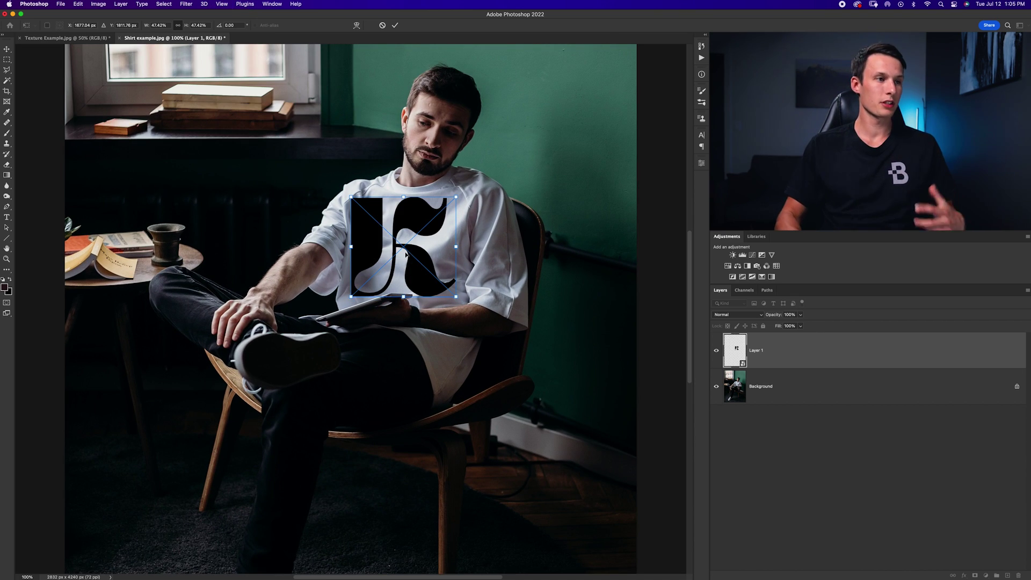
drag(406, 254, 408, 256)
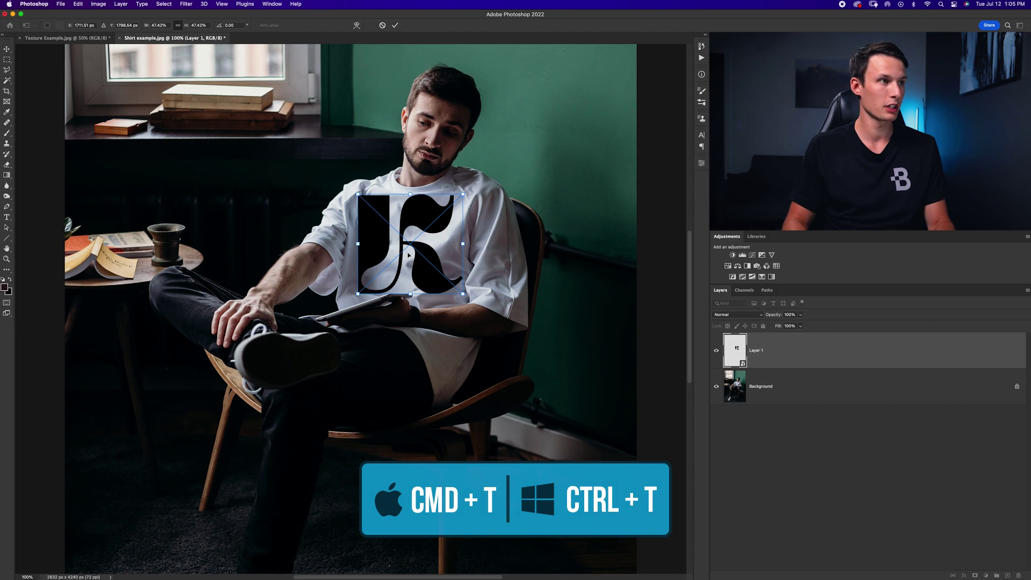
- Distort the K logo's corners to match the chest's angle and commit the transform
right_click(408, 255)
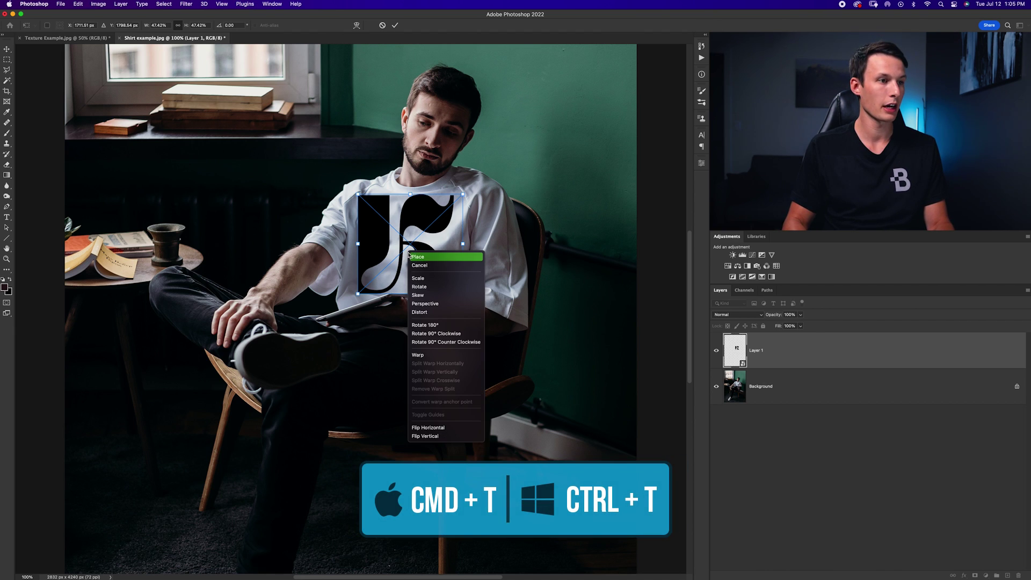
click(429, 311)
drag(358, 195, 369, 195)
drag(359, 293, 356, 279)
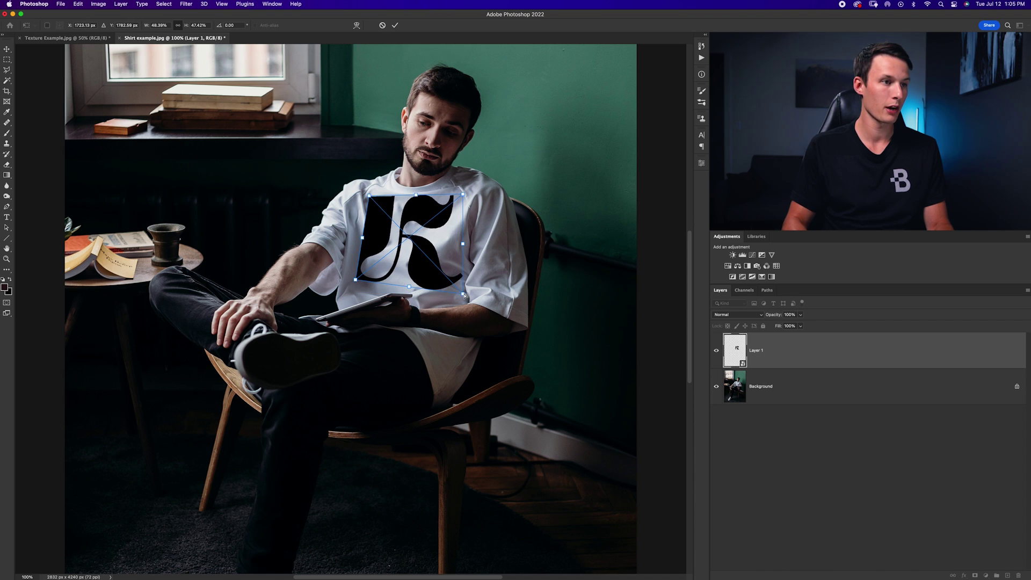
drag(463, 294, 451, 291)
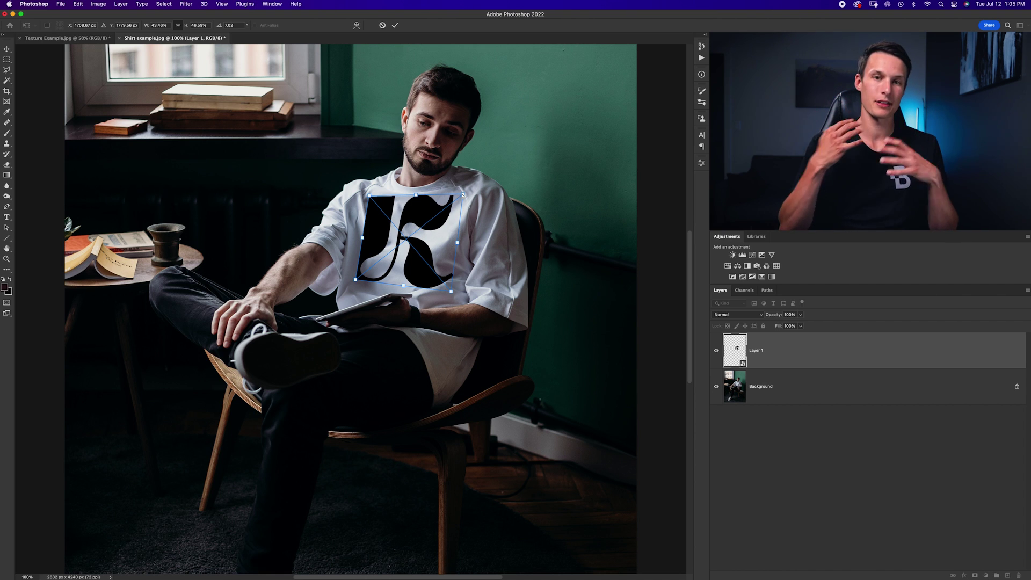
key(Return)
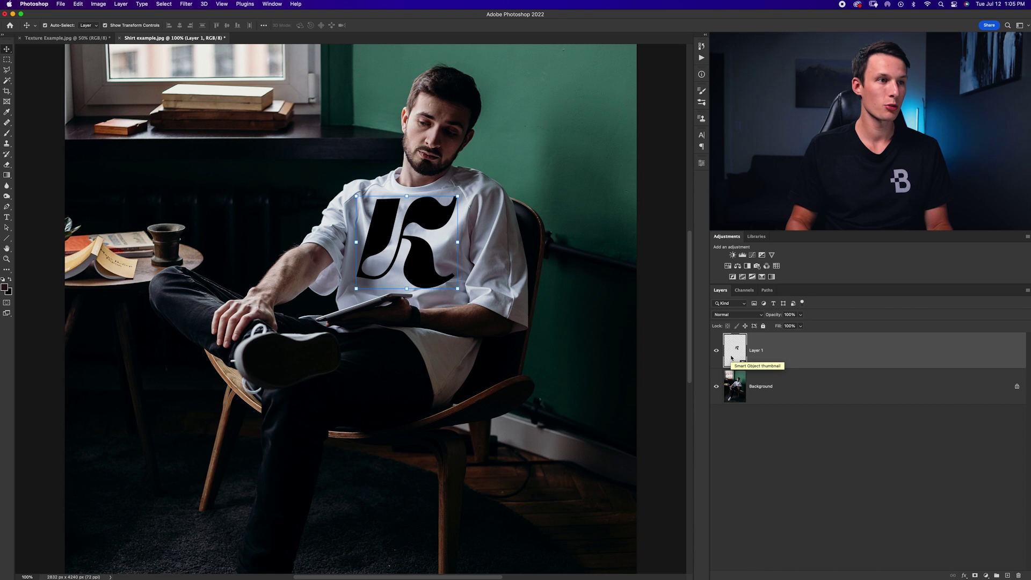
key(super+equal)
key(super+equal)
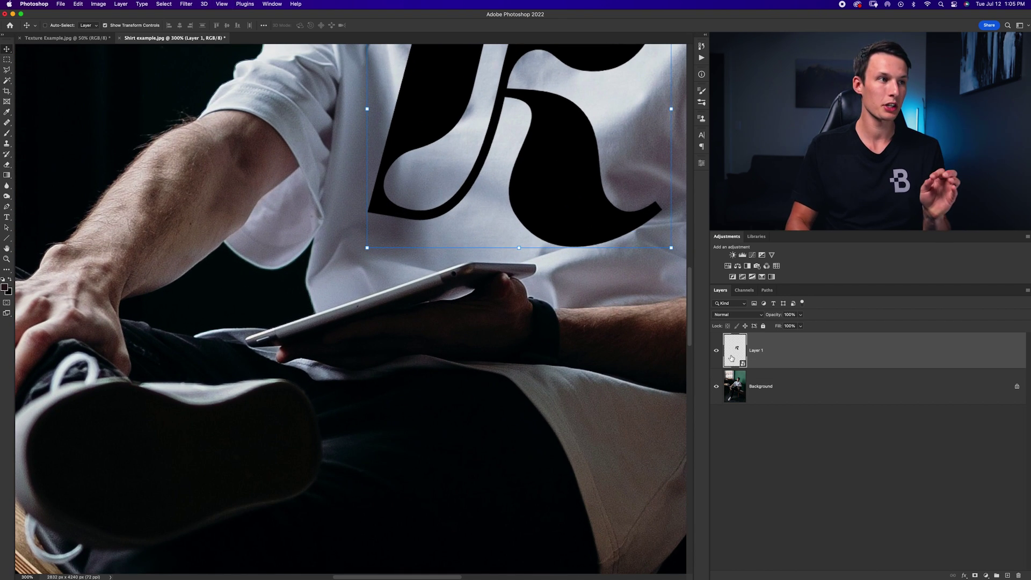
scroll(584, 366, up, 2)
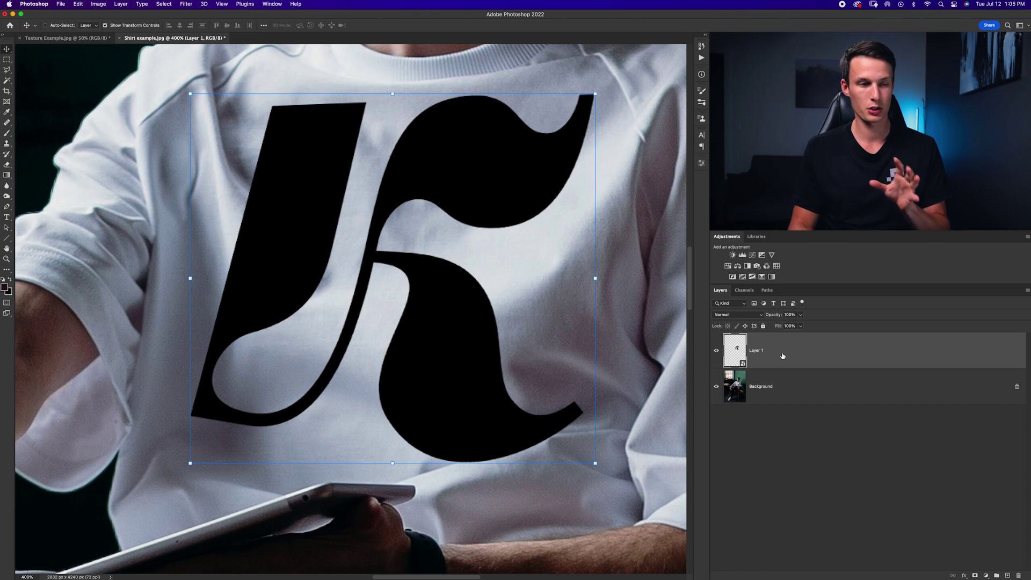
right_click(783, 355)
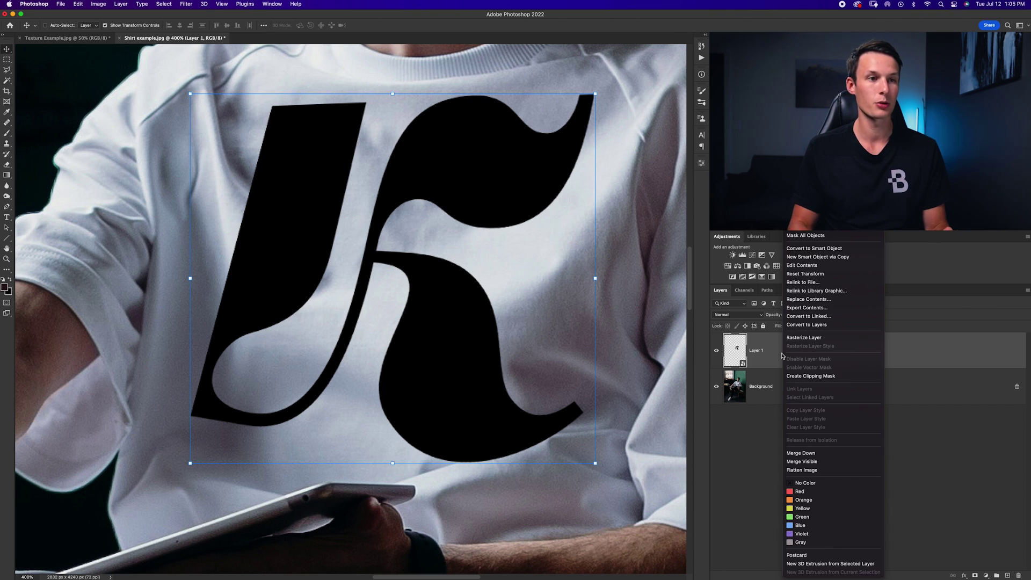
click(764, 350)
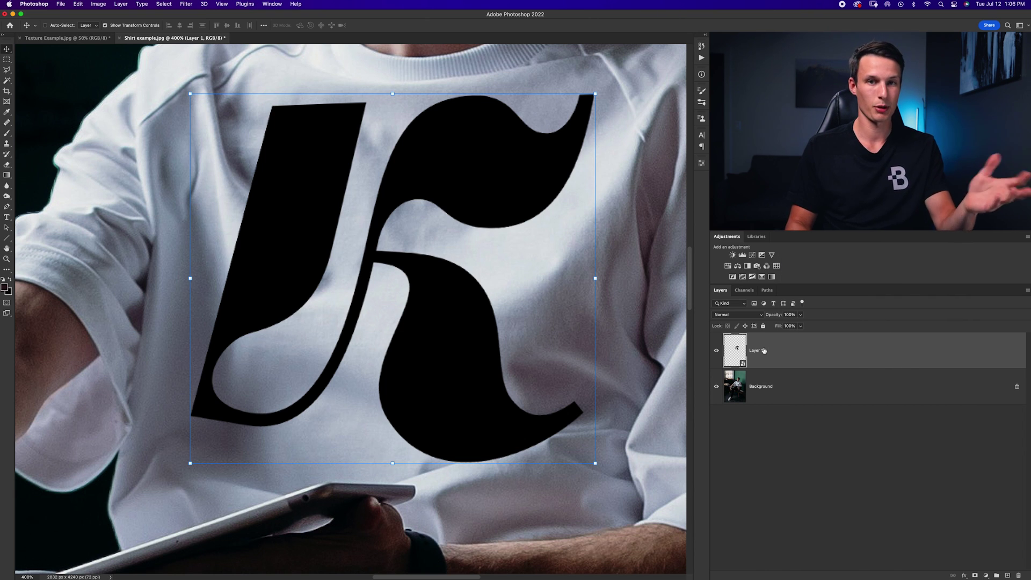
click(188, 4)
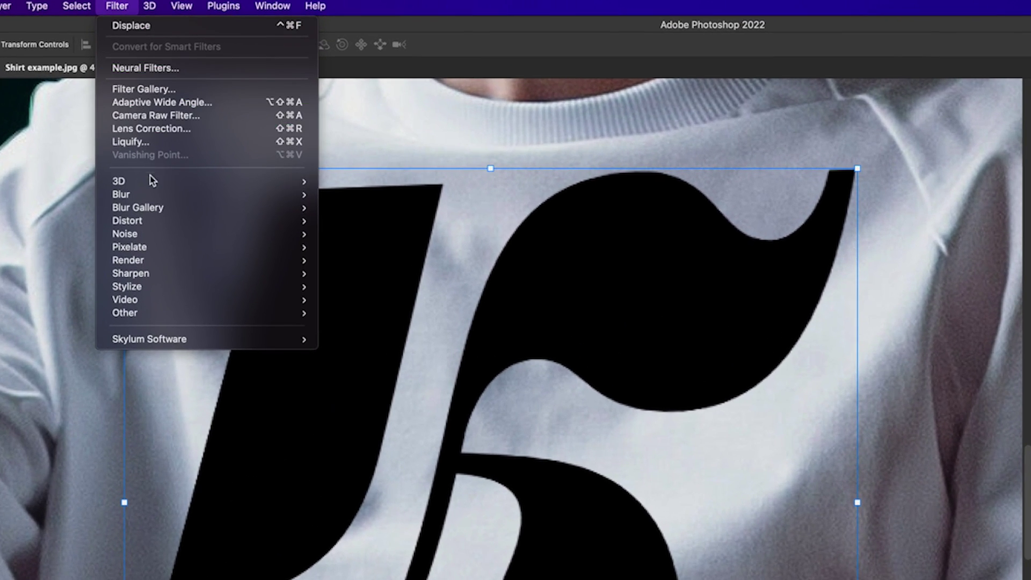
- Blur the K logo layer with a Gaussian Blur smart filter at 0.7-pixel radius
mouse_move(210, 108)
click(427, 250)
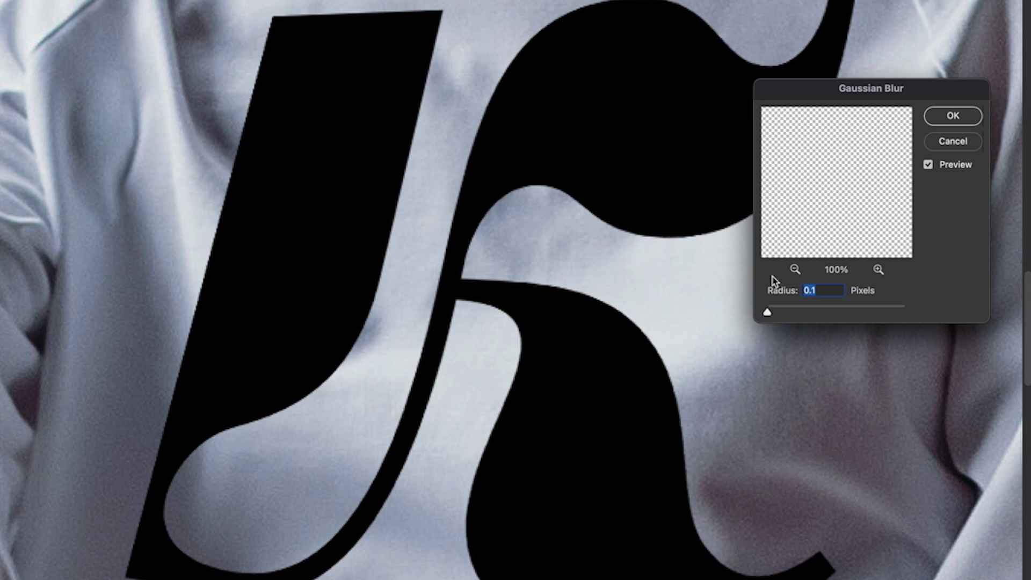
drag(769, 316, 772, 313)
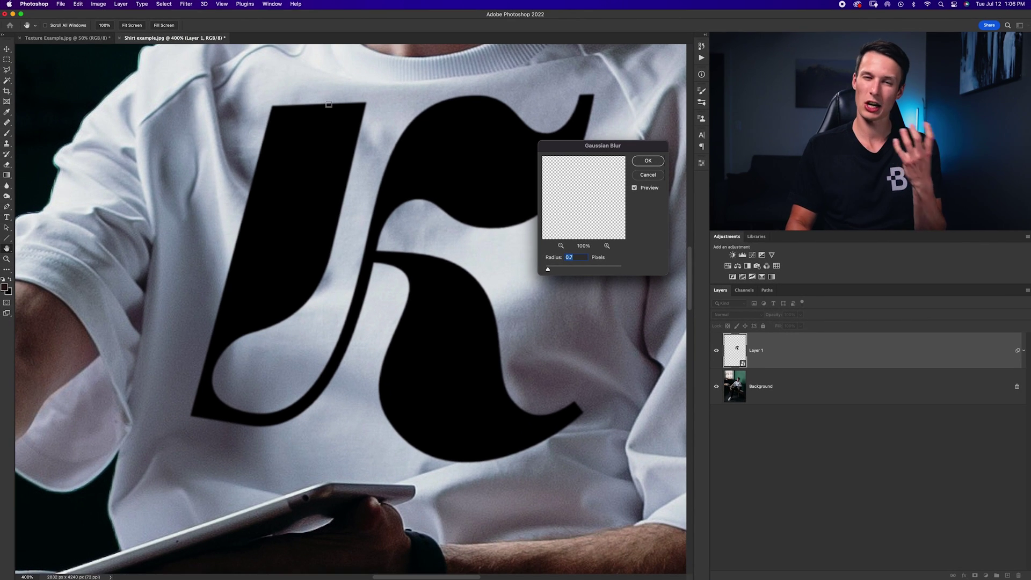
click(648, 161)
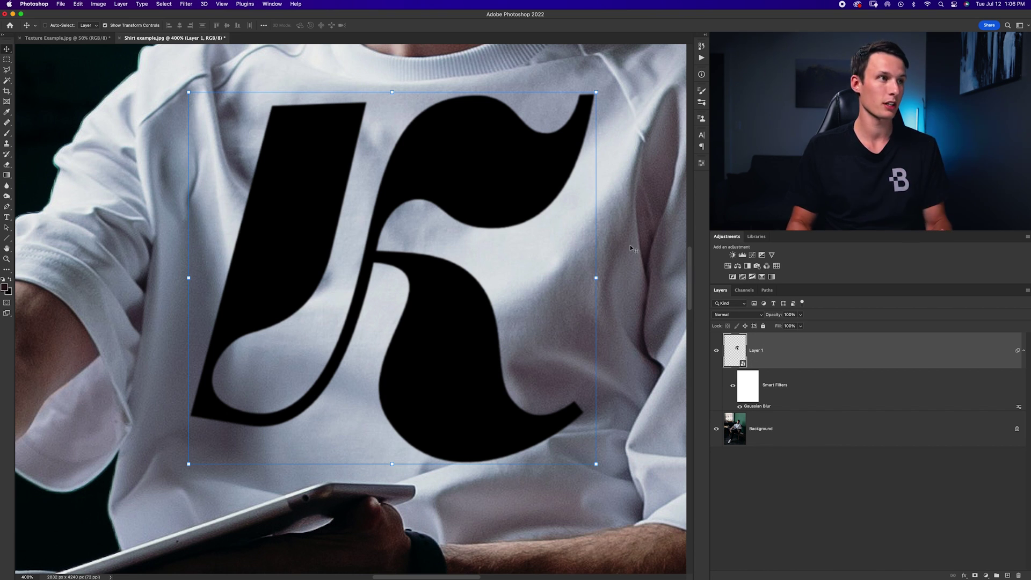
- Open Liquify for the logo layer and set the backdrop to the Background layer
click(187, 4)
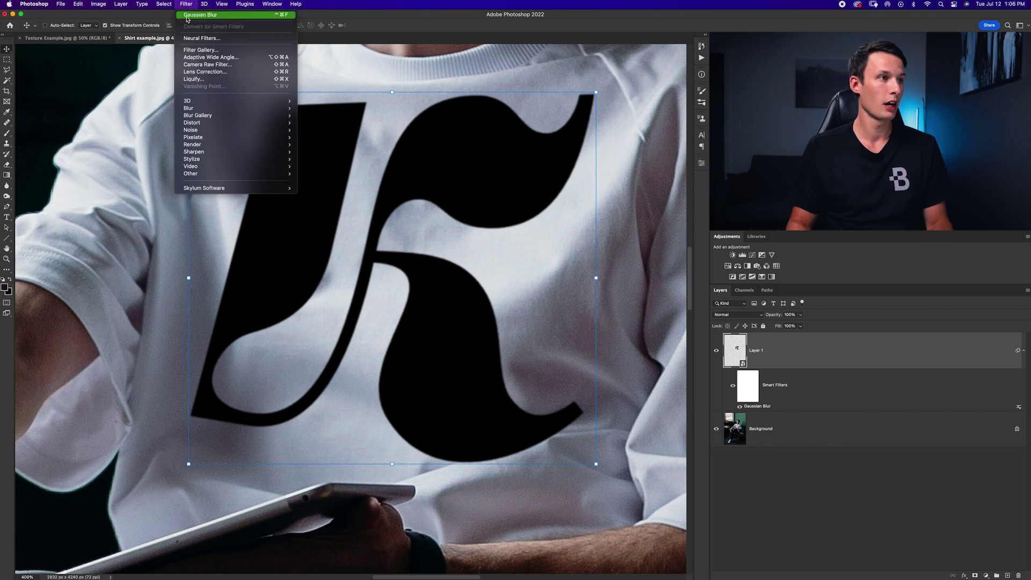
click(194, 79)
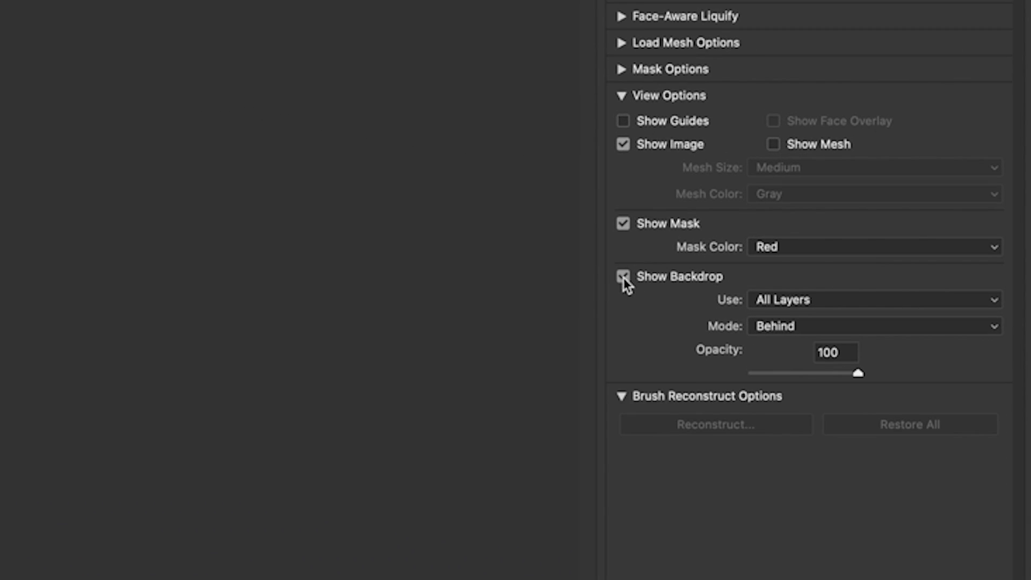
click(788, 302)
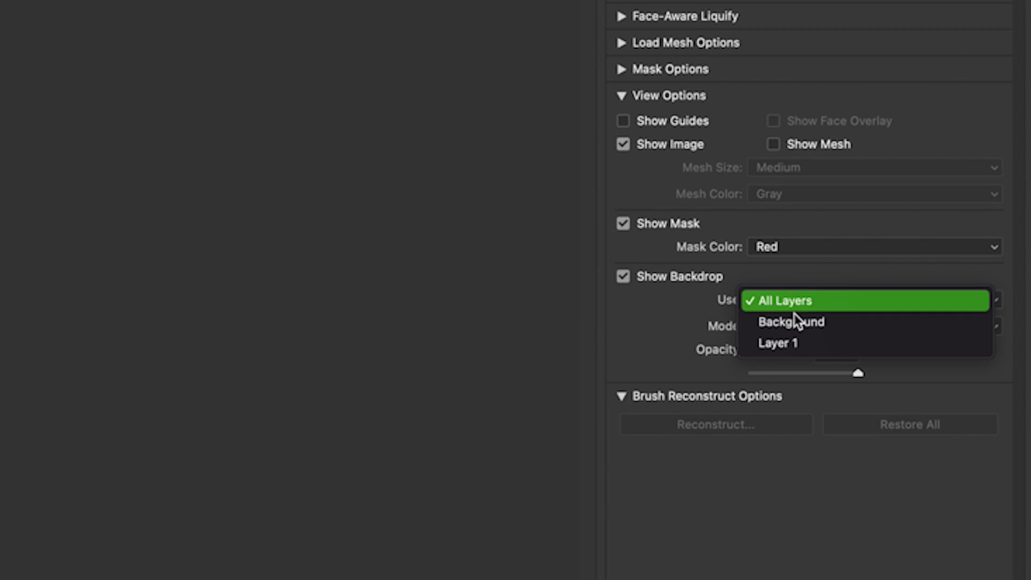
click(796, 324)
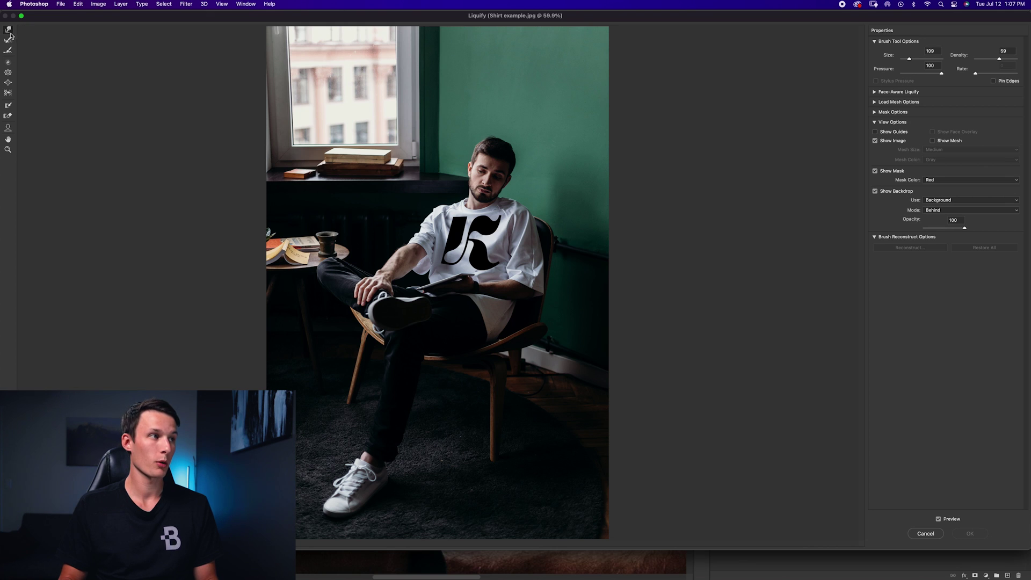
- Push the K logo's middle and upper edge along the shirt fold with Forward Warp
key(super+equal)
key(super+equal)
key(super+equal)
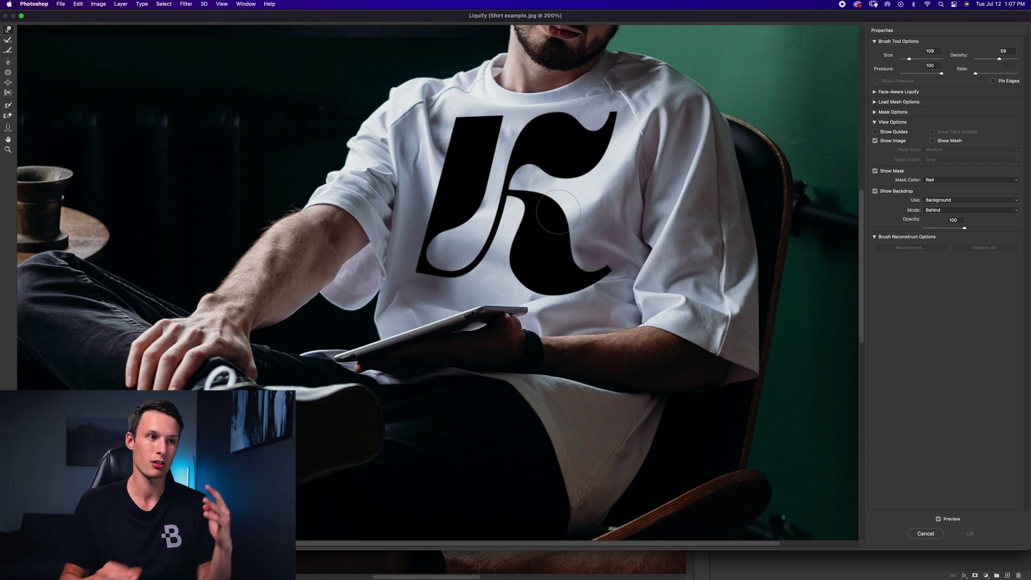
key(super+equal)
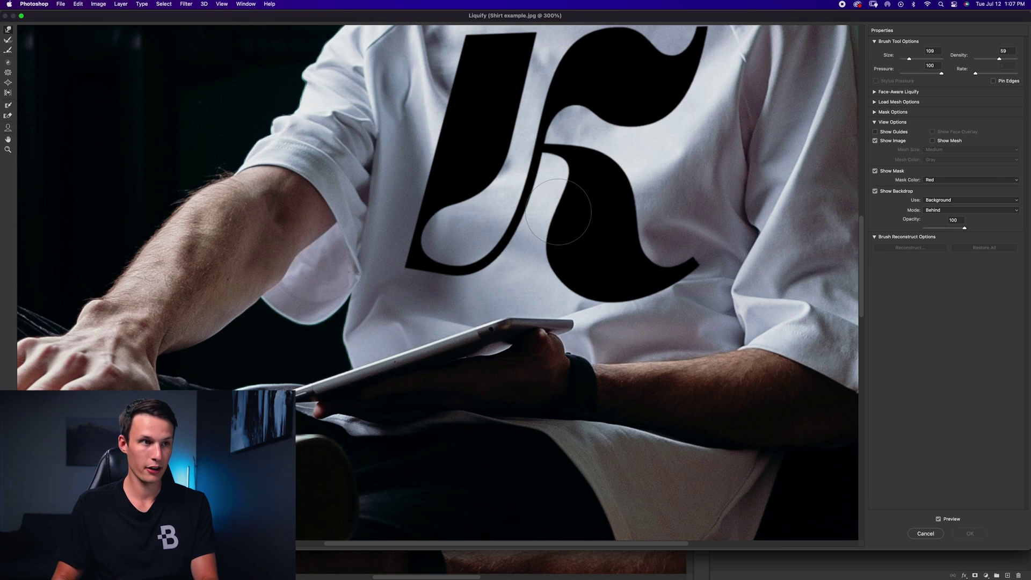
drag(607, 159, 616, 164)
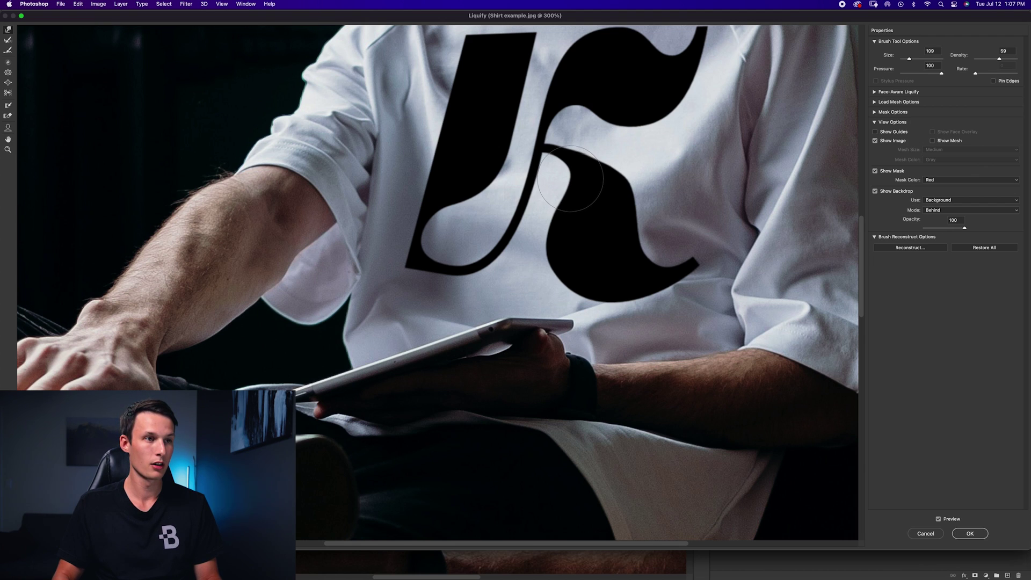
mouse_move(585, 184)
mouse_down()
mouse_move(606, 214)
mouse_move(626, 222)
mouse_move(639, 254)
mouse_move(548, 227)
mouse_move(512, 241)
mouse_move(527, 267)
mouse_move(541, 241)
mouse_move(528, 289)
mouse_up()
- Resize the warp brush to 200 then 175, apply Liquify, and hide it to compare
scroll(528, 289, left, 5)
key(bracketright)
key(bracketright)
key(bracketright)
key(bracketright)
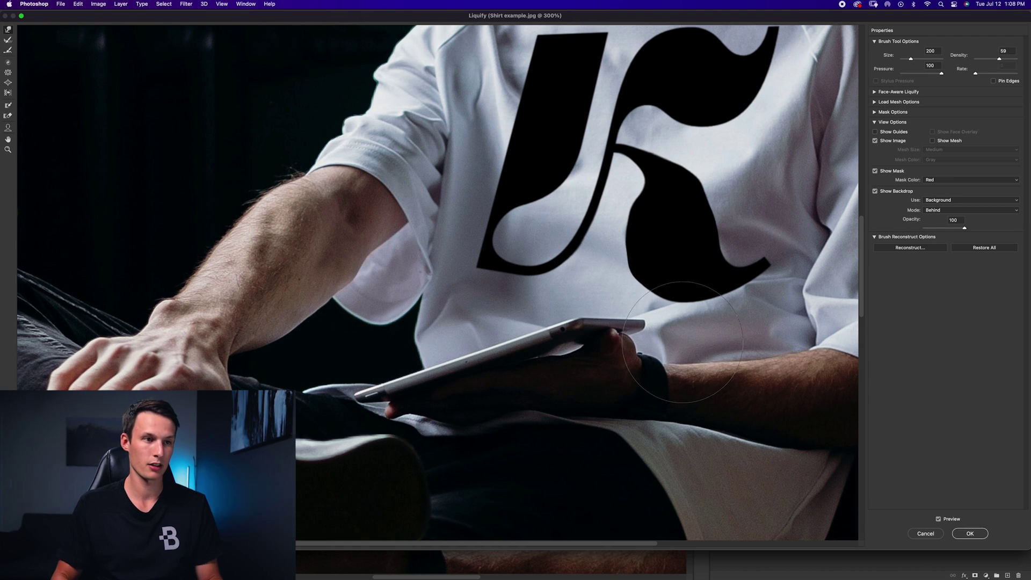
key(bracketleft)
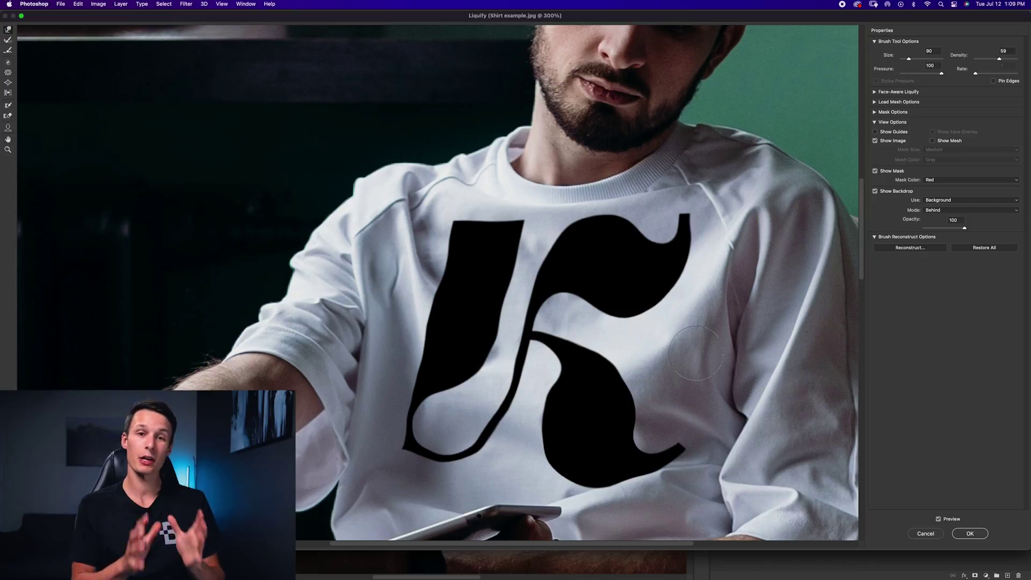
click(970, 534)
click(740, 407)
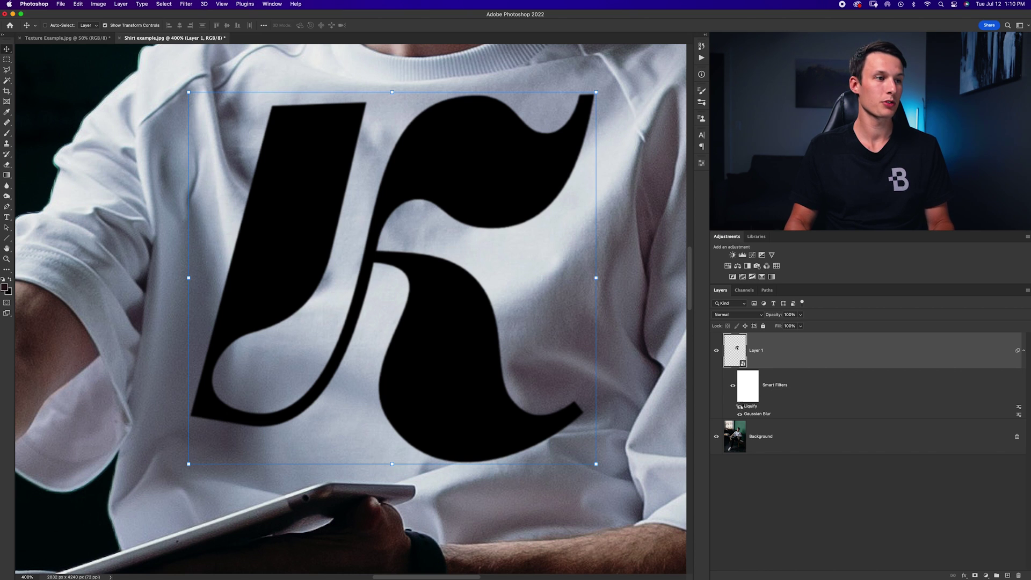
- Re-enable the Liquify smart filter and zoom back to 200% on the shirt
click(740, 407)
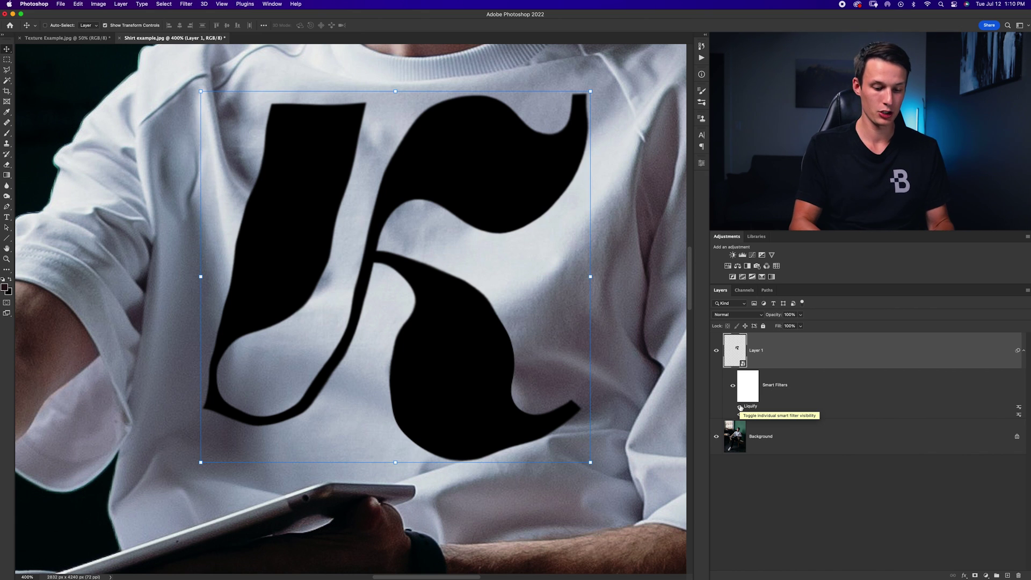
key(super+0)
key(super+1)
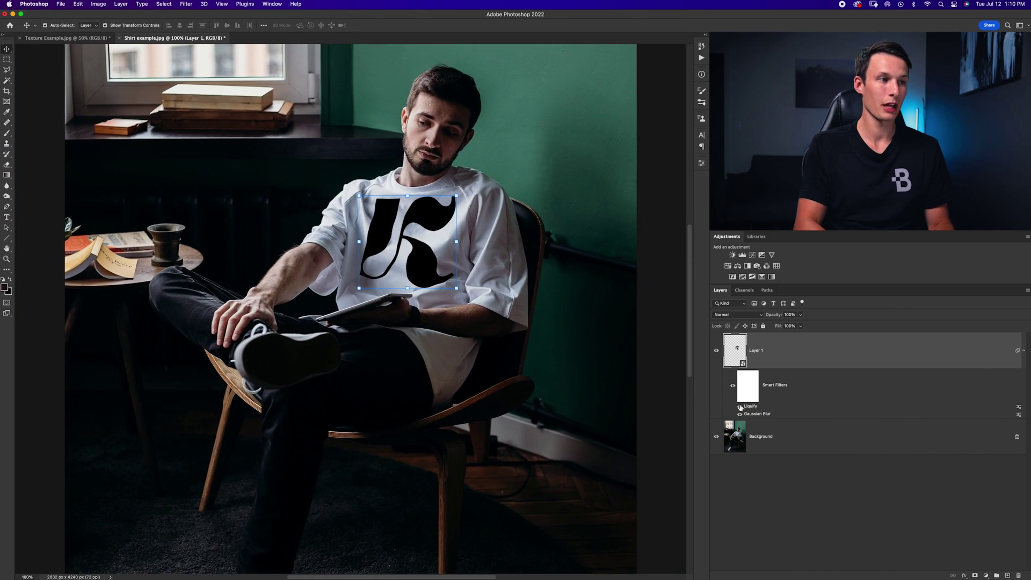
key(super+equal)
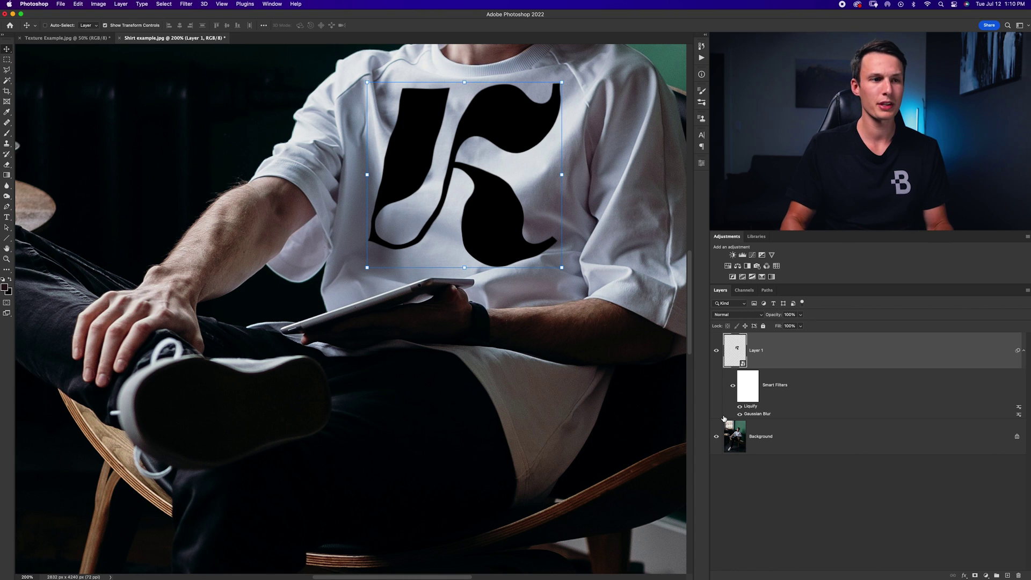
scroll(505, 231, up, 2)
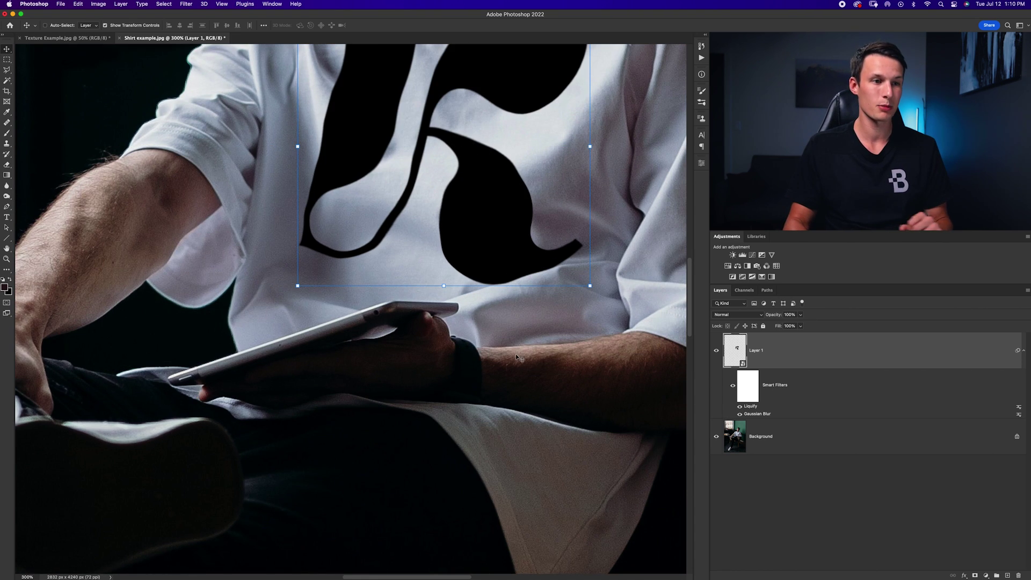
- Hide Layer 1 and load the RGB channel's luminance as a selection from Channels
click(715, 351)
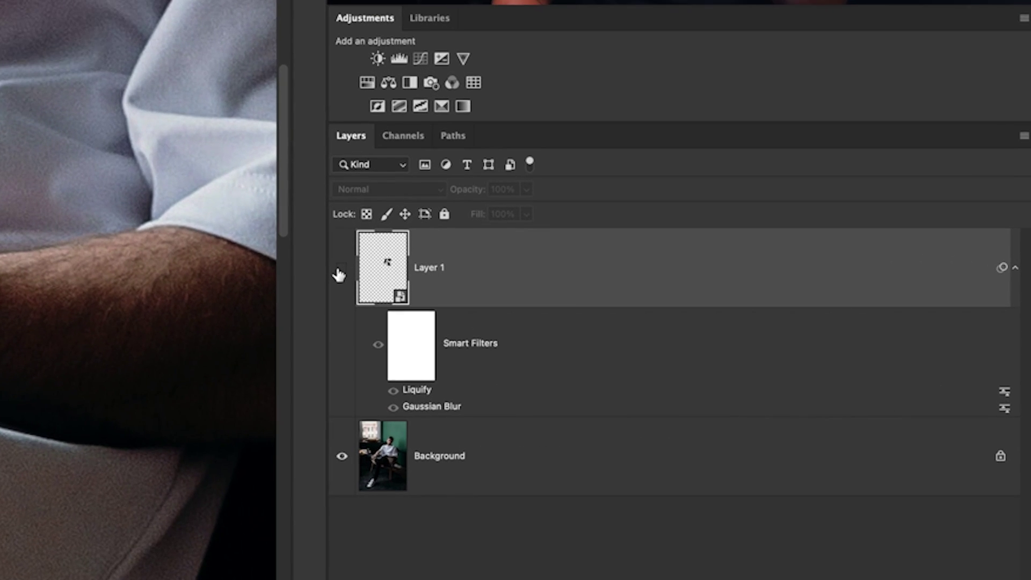
click(400, 141)
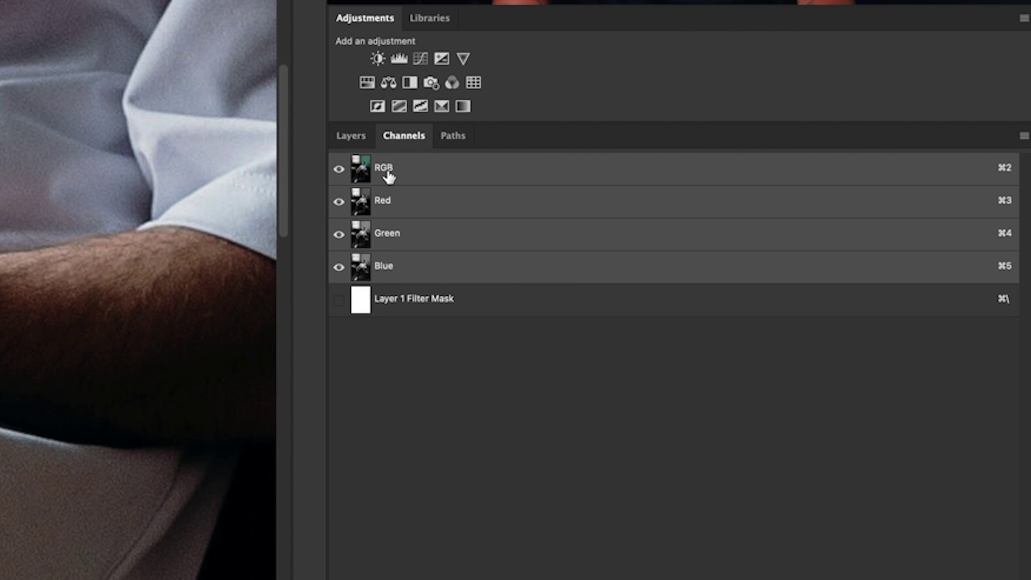
drag(380, 175, 365, 181)
super+click(364, 173)
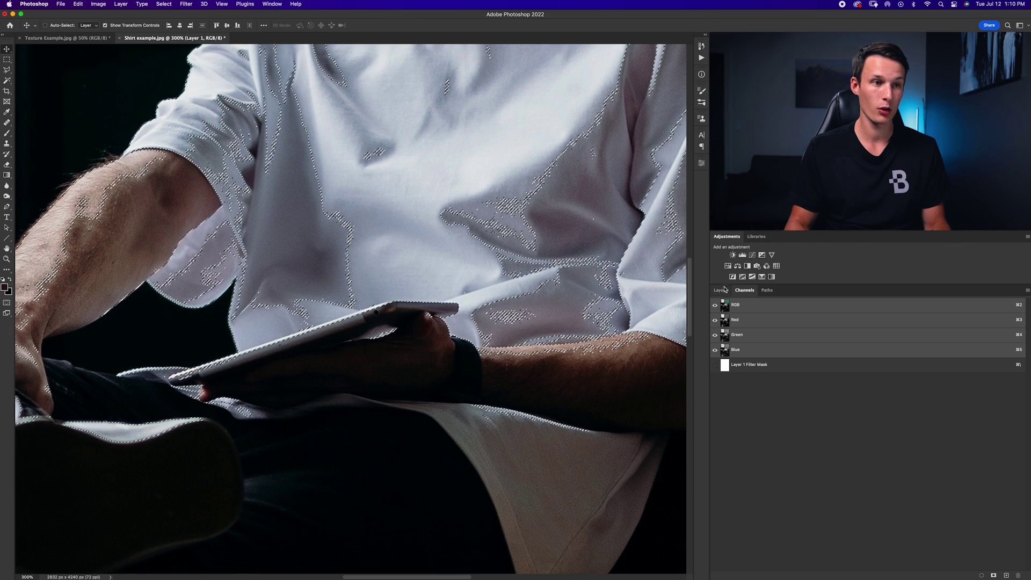
- Show Layer 1 again and add a layer mask from the luminance selection
click(720, 290)
click(716, 351)
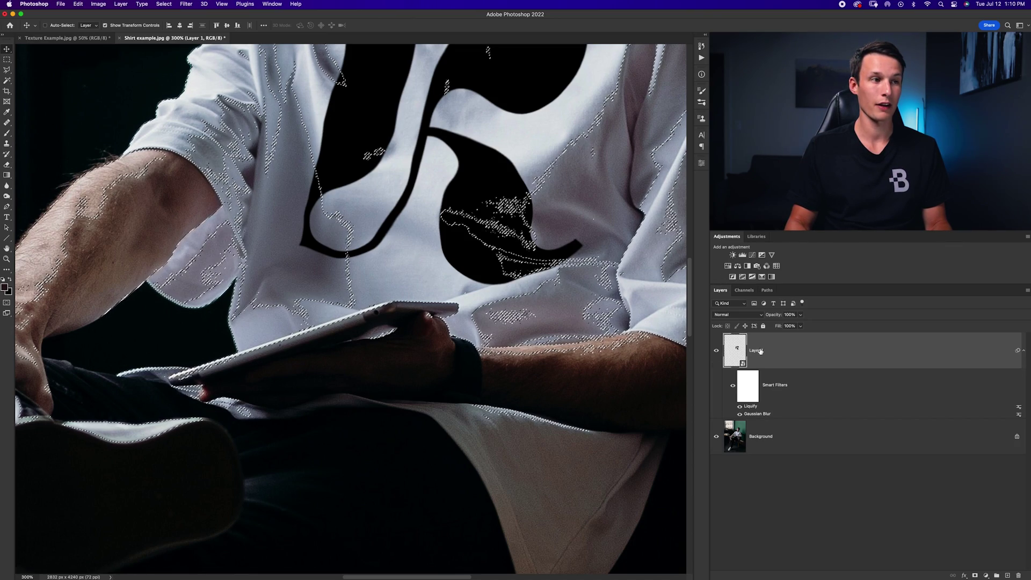
scroll(351, 309, up, 2)
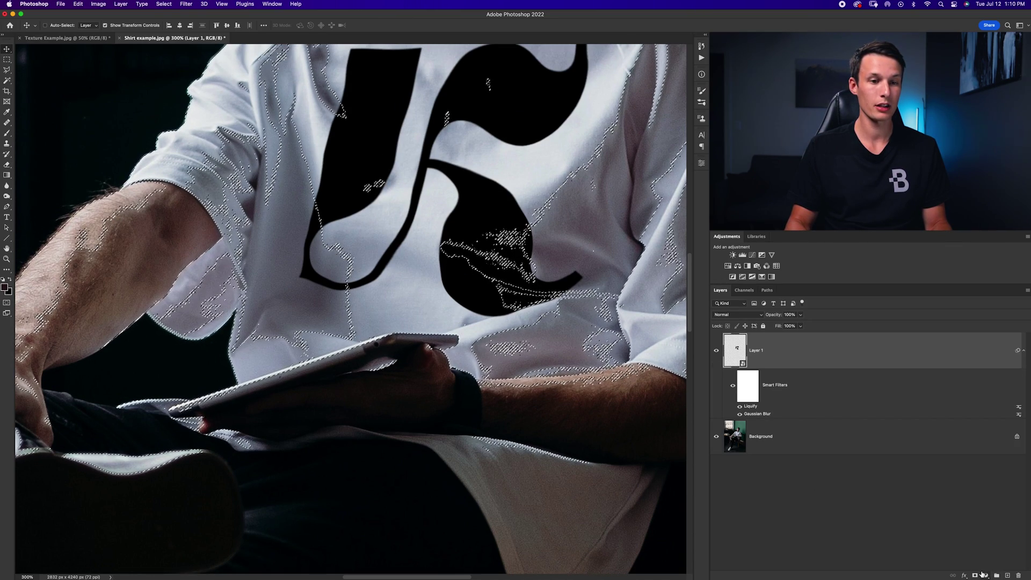
click(975, 575)
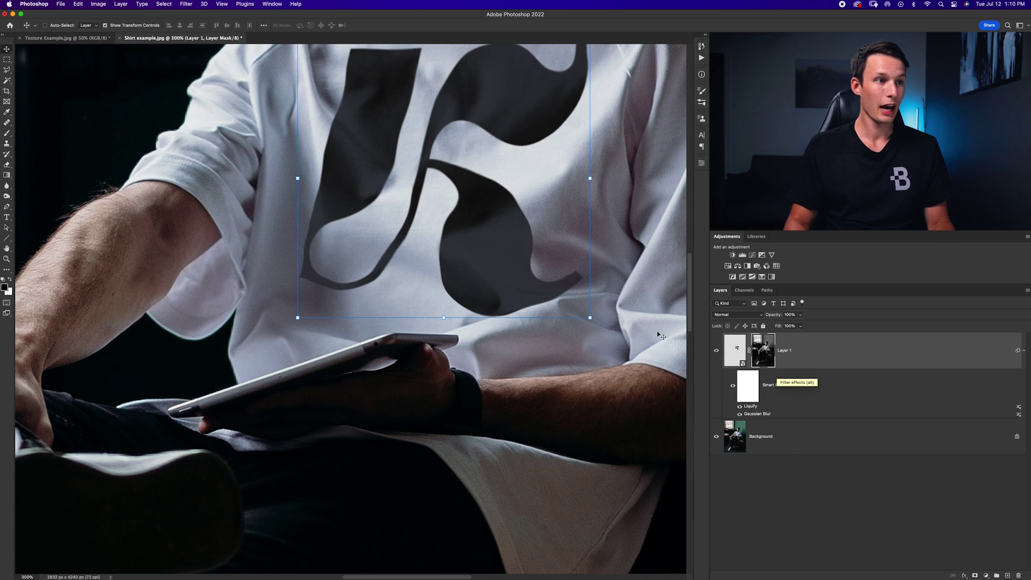
- Preview Layer 1's mask, return to the colour image, and invert the mask with Cmd+I
alt+click(765, 355)
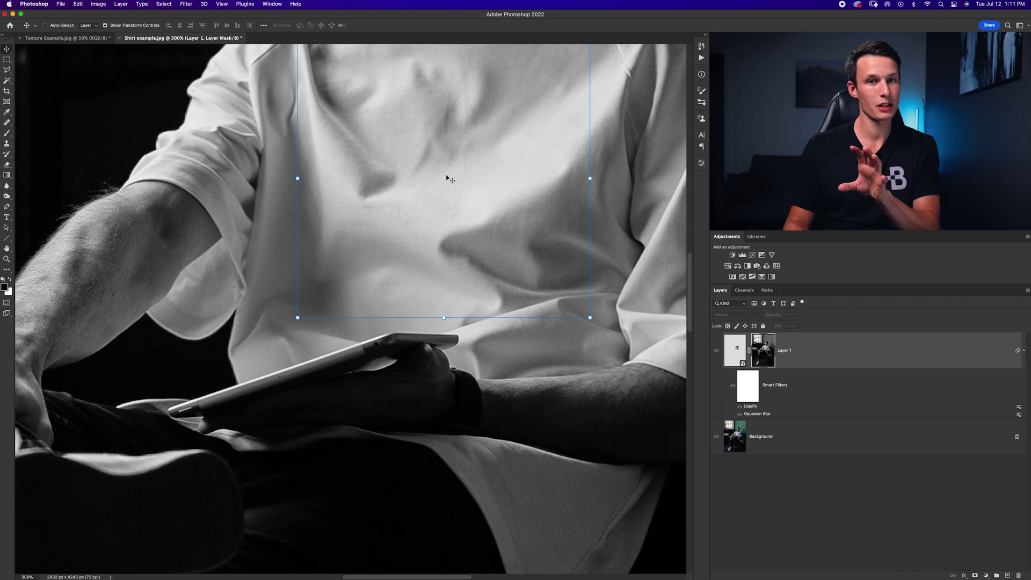
scroll(447, 179, left, 2)
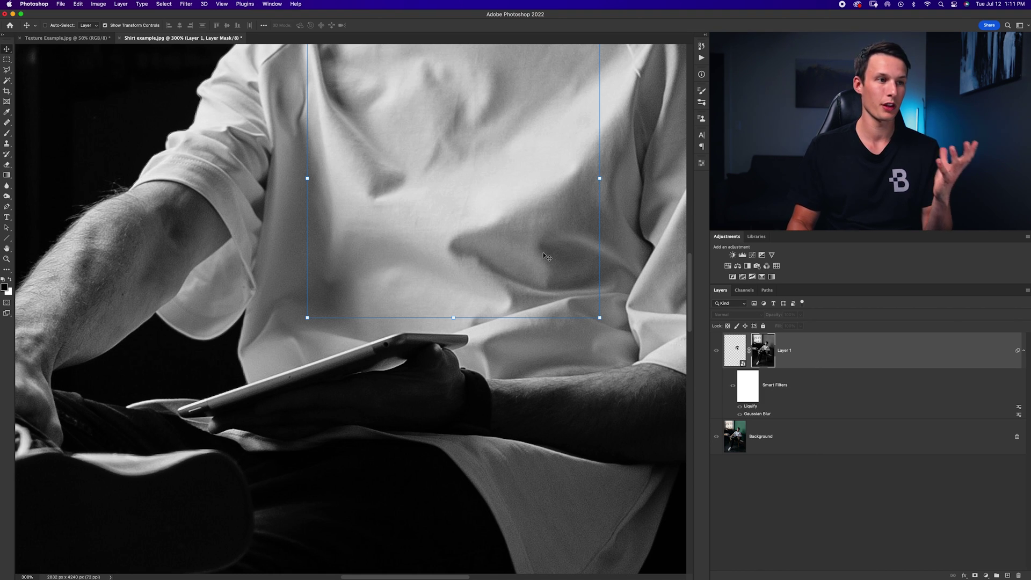
alt+click(767, 357)
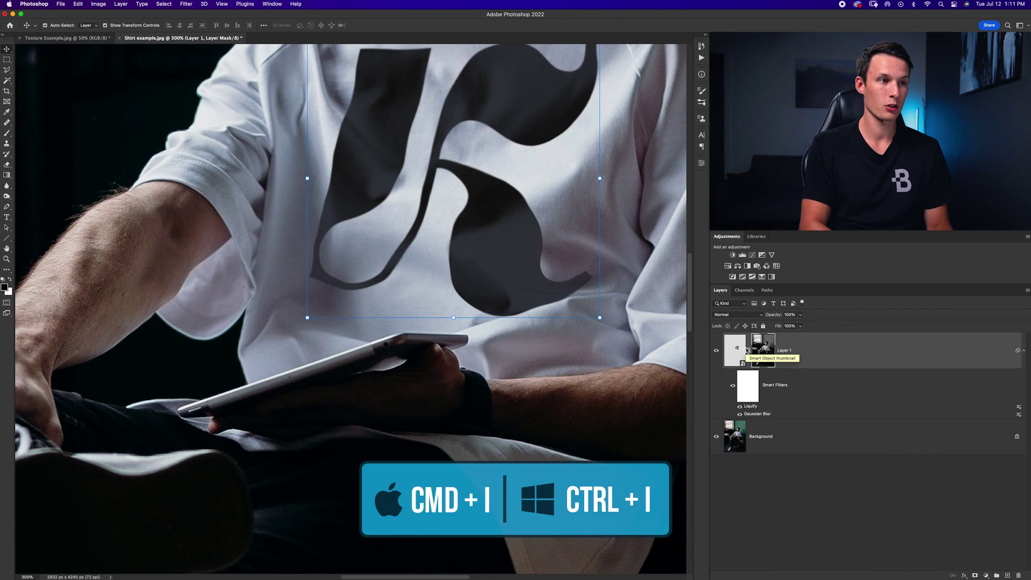
key(super+i)
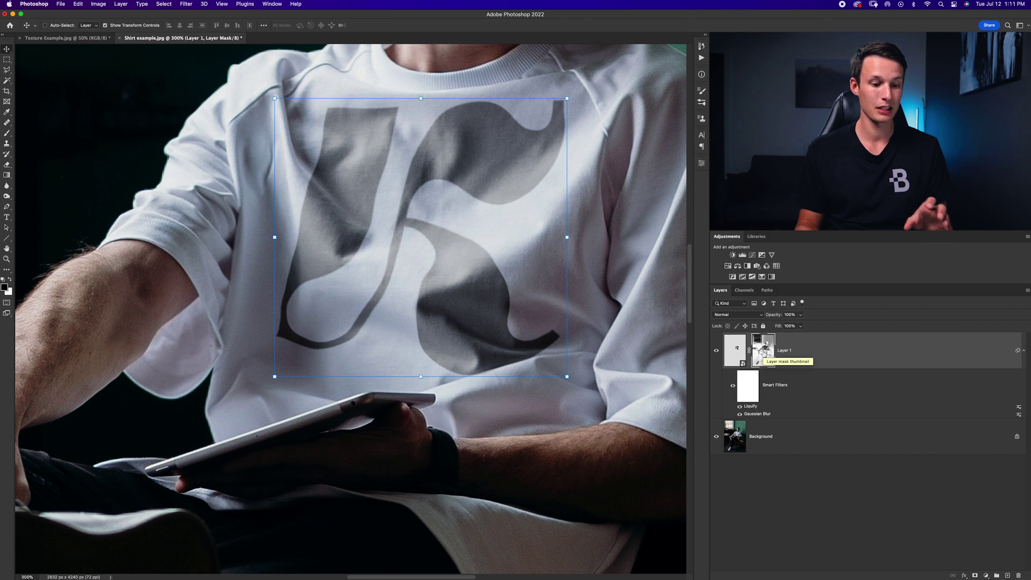
click(101, 5)
- Apply Curves to Layer 1's mask with white input 163 and black input 23
mouse_move(118, 32)
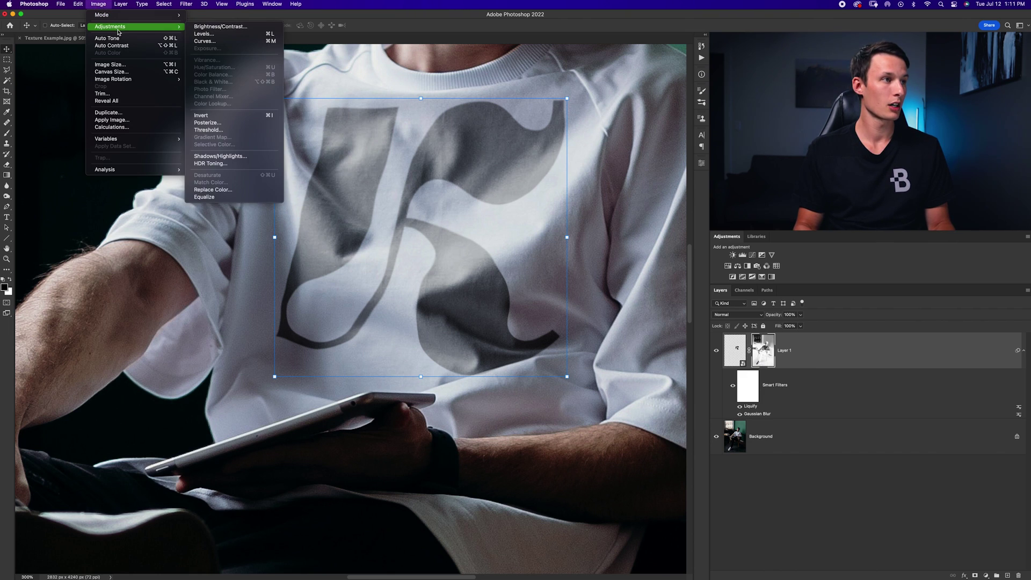
click(210, 46)
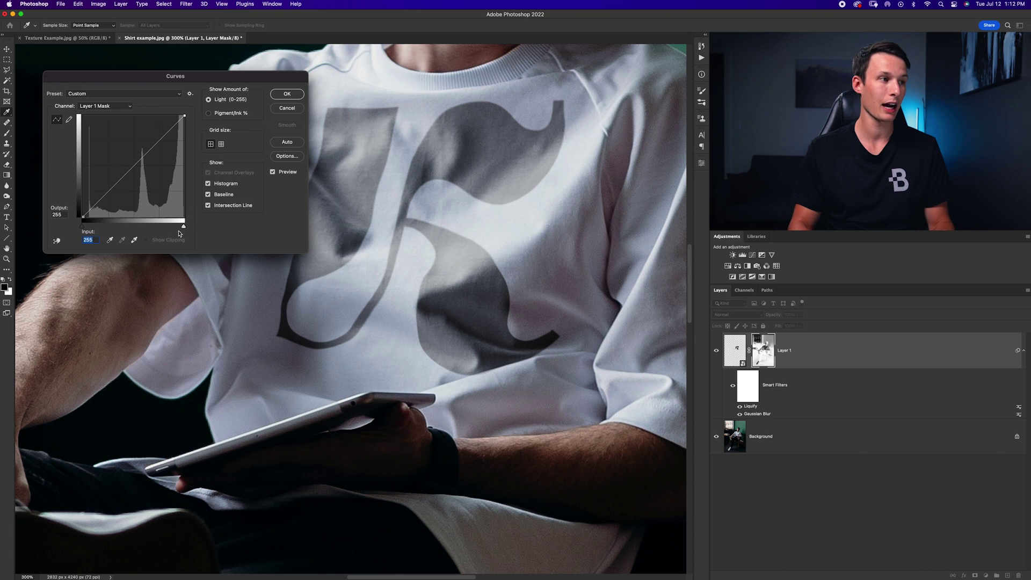
drag(178, 229, 150, 229)
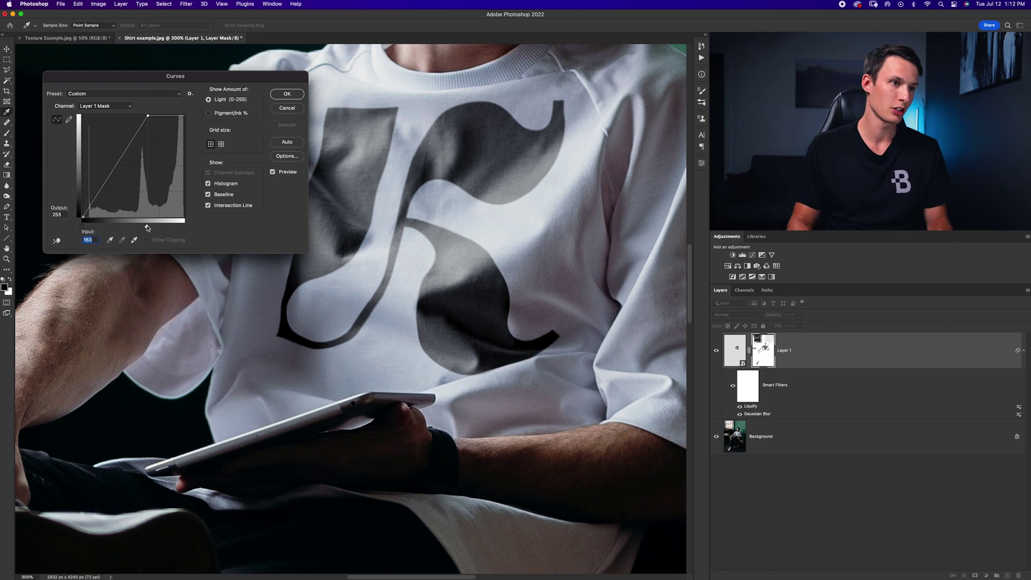
click(83, 225)
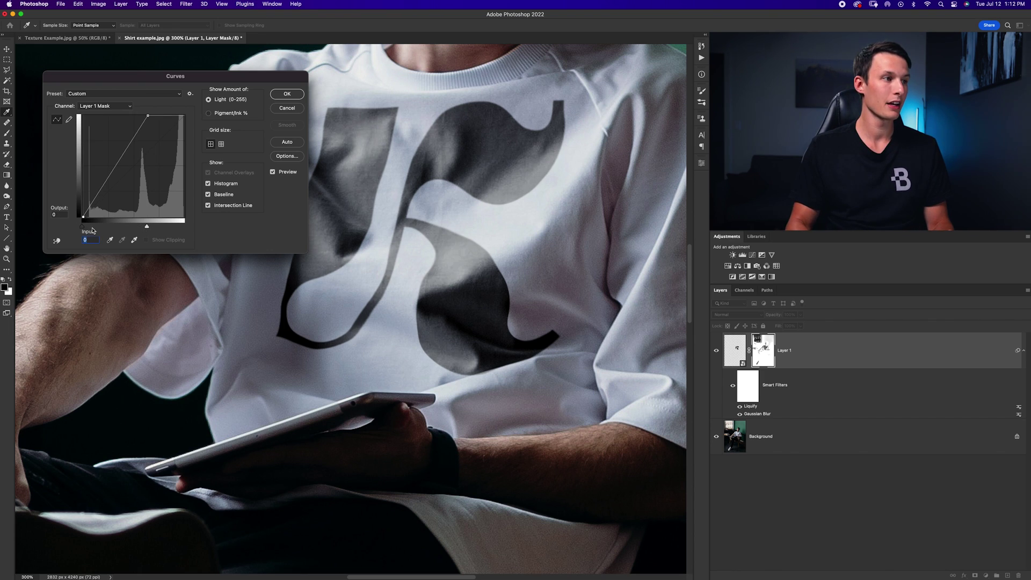
drag(83, 229, 92, 230)
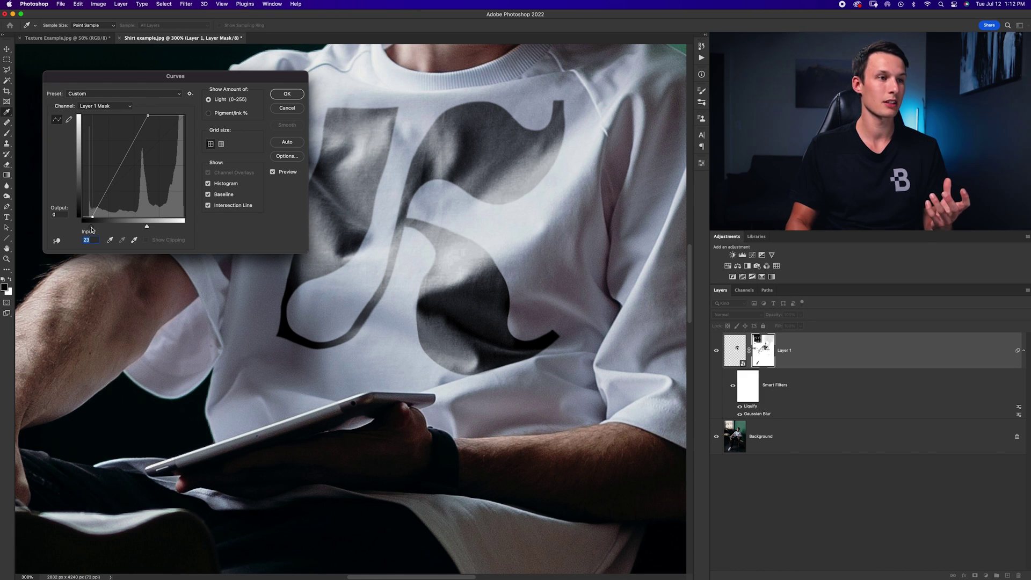
click(286, 94)
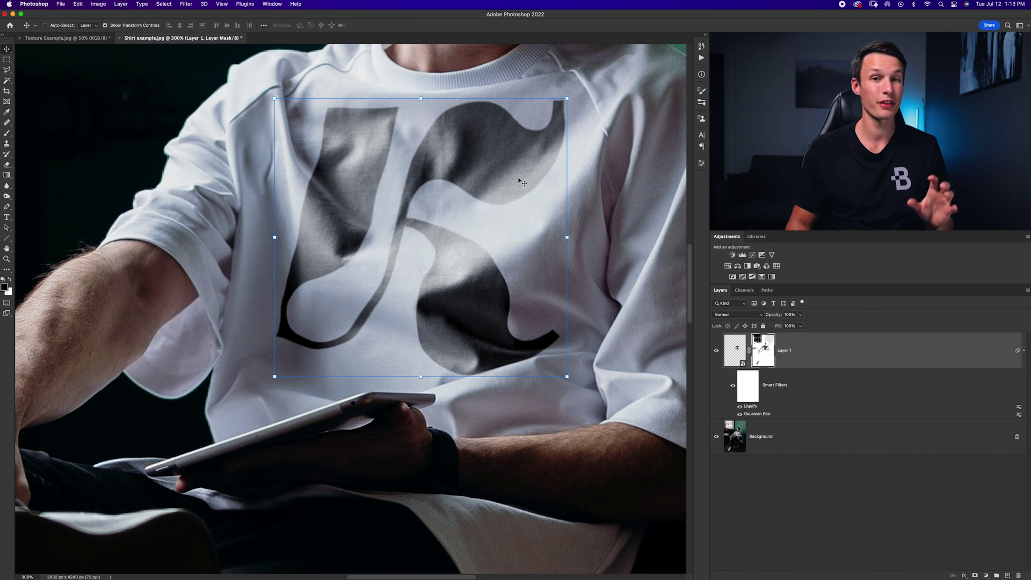
key(super+minus)
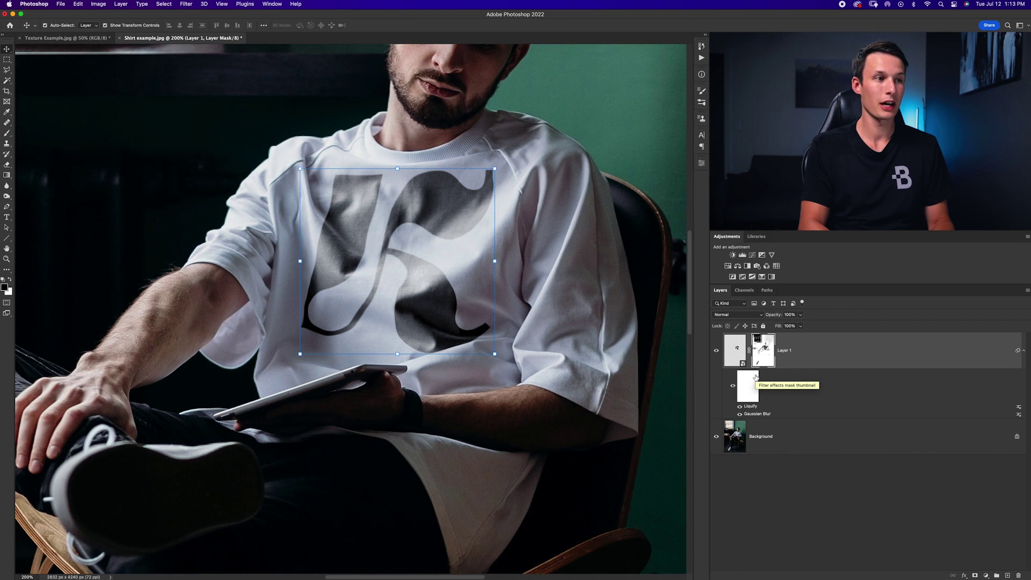
- Give Layer 1 a Color Overlay layer style in dark green, hex 0b392f
key(super+minus)
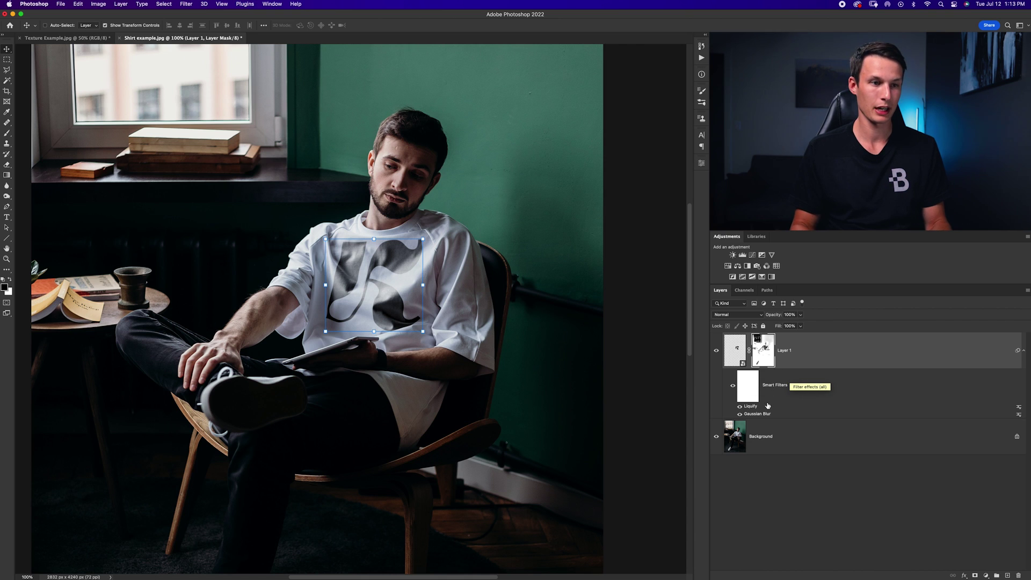
double_click(816, 357)
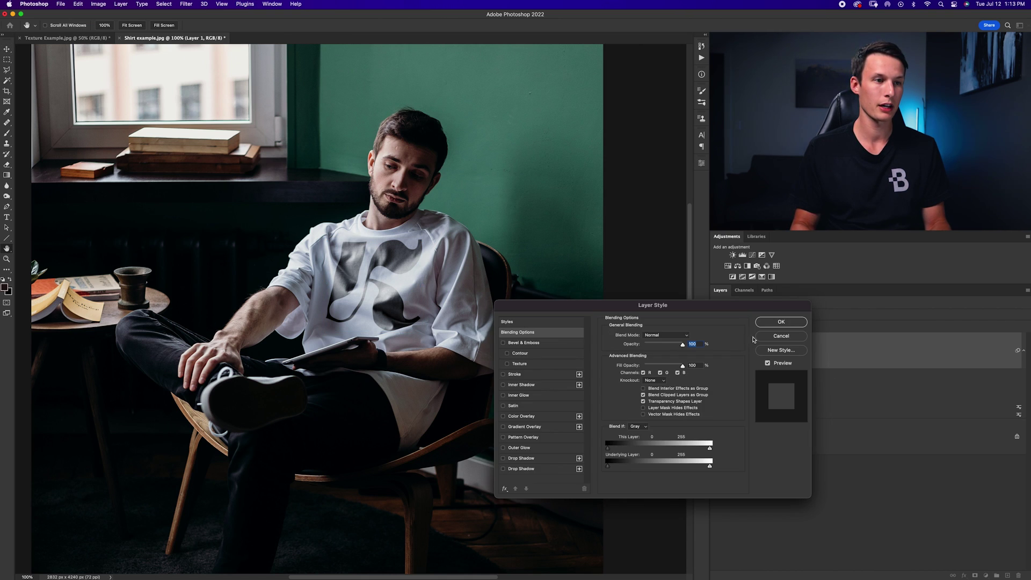
click(540, 420)
click(688, 336)
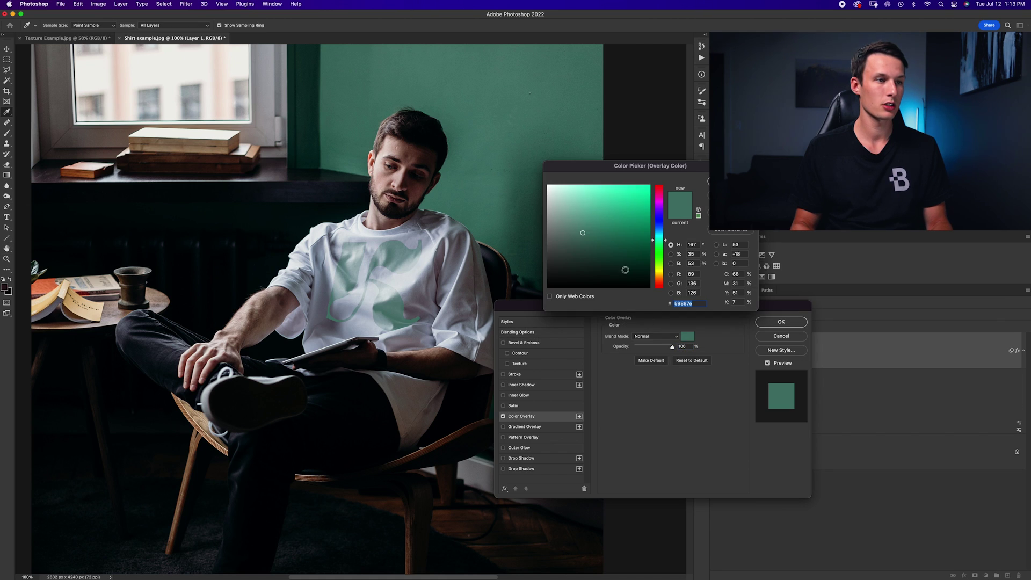
drag(638, 247, 629, 265)
key(Return)
key(Return)
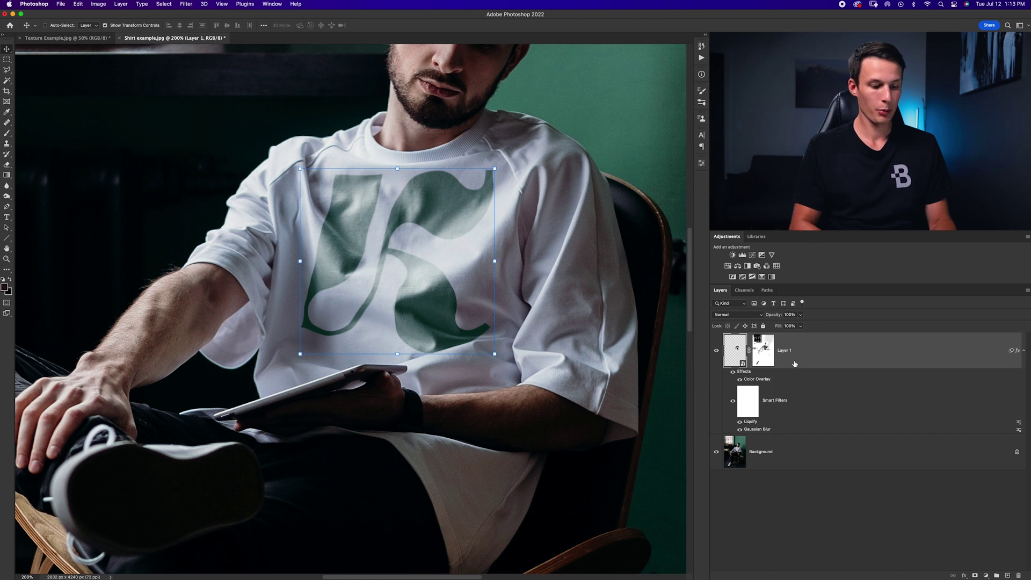
- Duplicate Layer 1 with Cmd+J and invert the copy's layer mask
key(super+j)
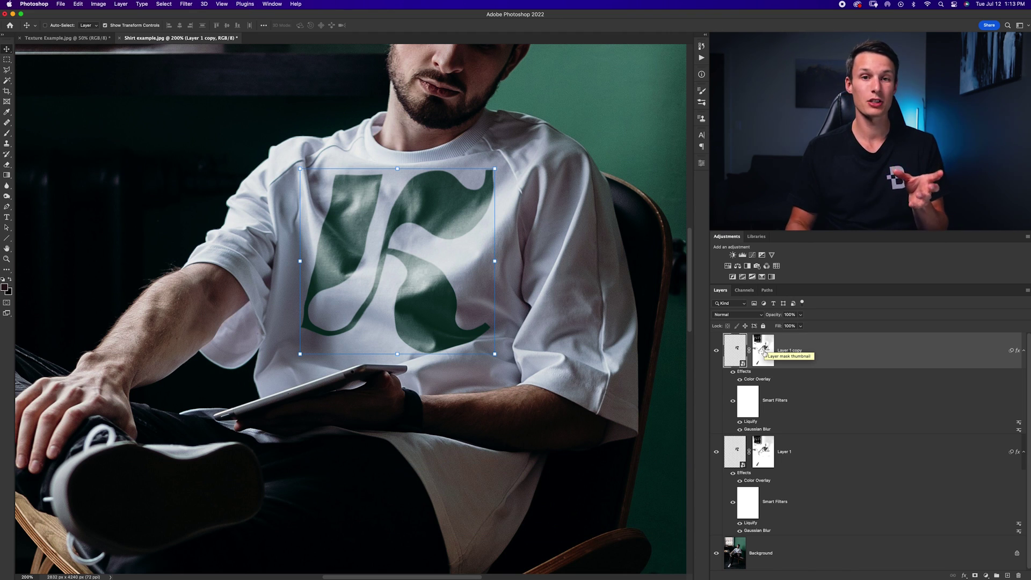
click(762, 361)
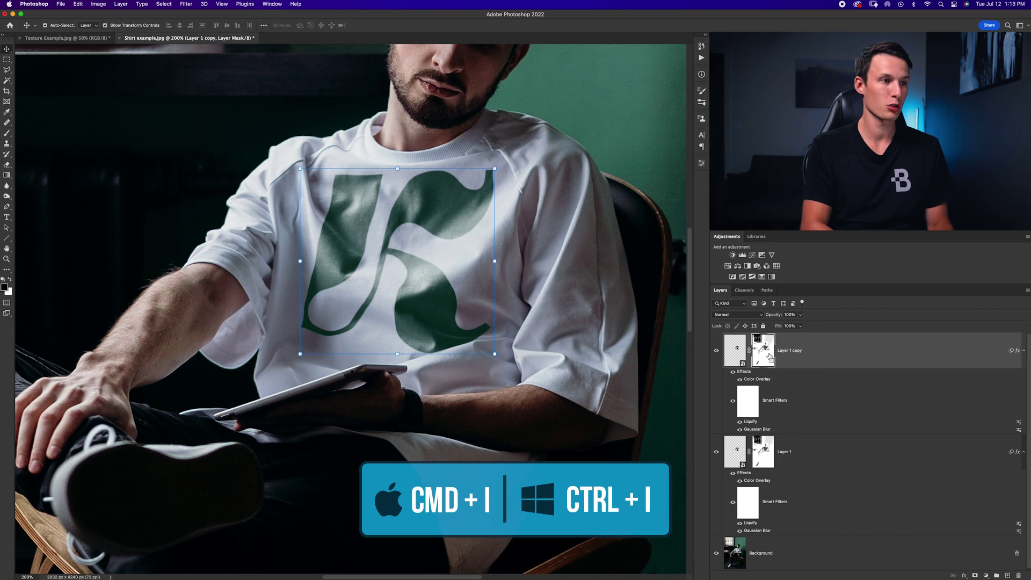
key(super+i)
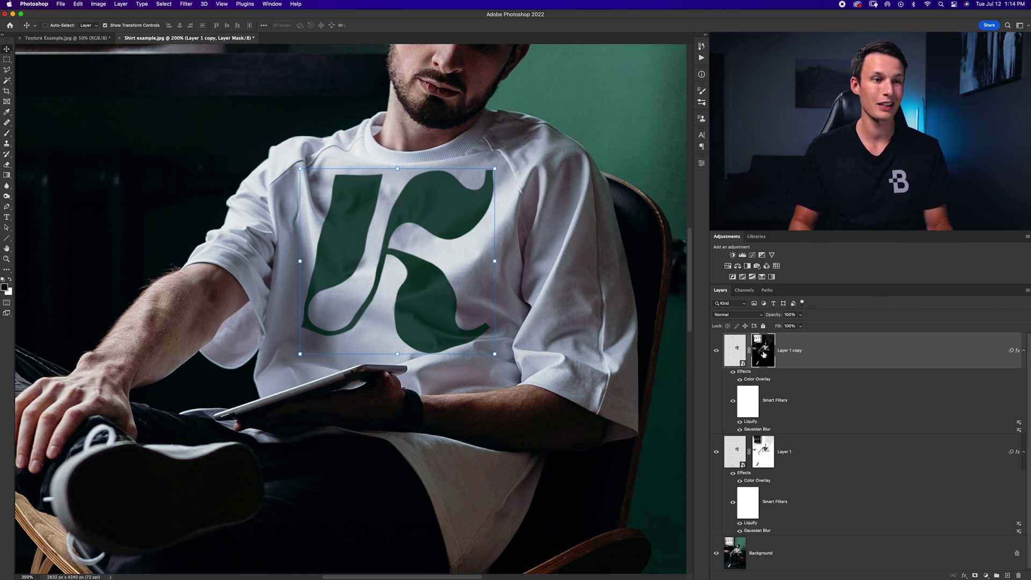
- Tighten the copy's mask with Curves, raising black input to 50 and lowering white input to 238
click(103, 5)
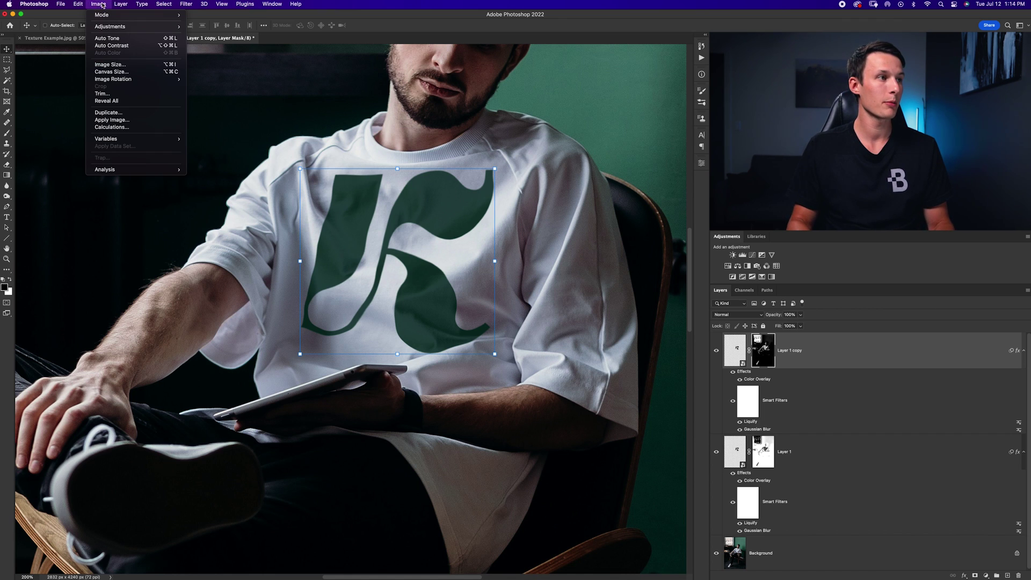
mouse_move(111, 25)
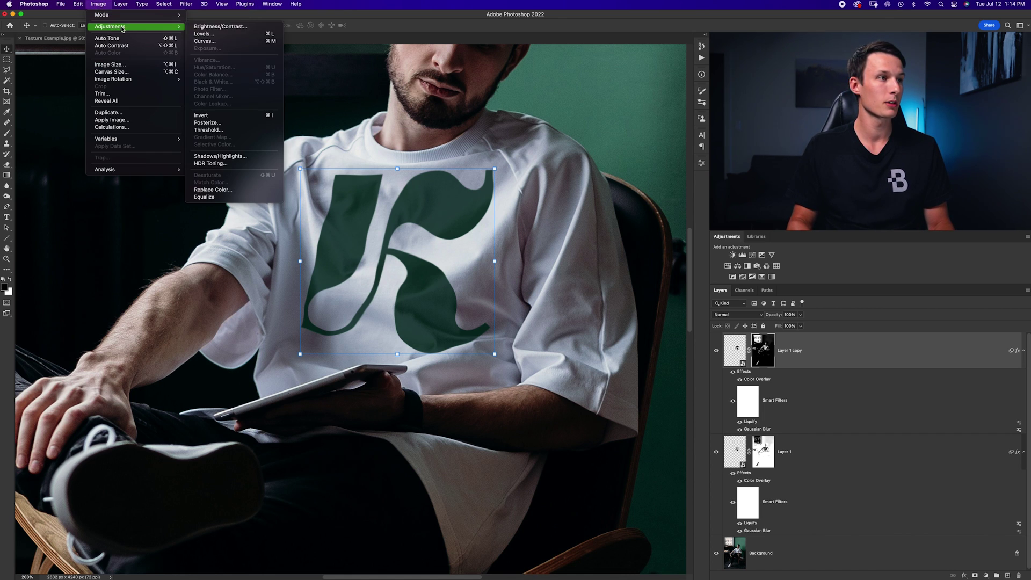
click(234, 43)
drag(83, 228, 111, 229)
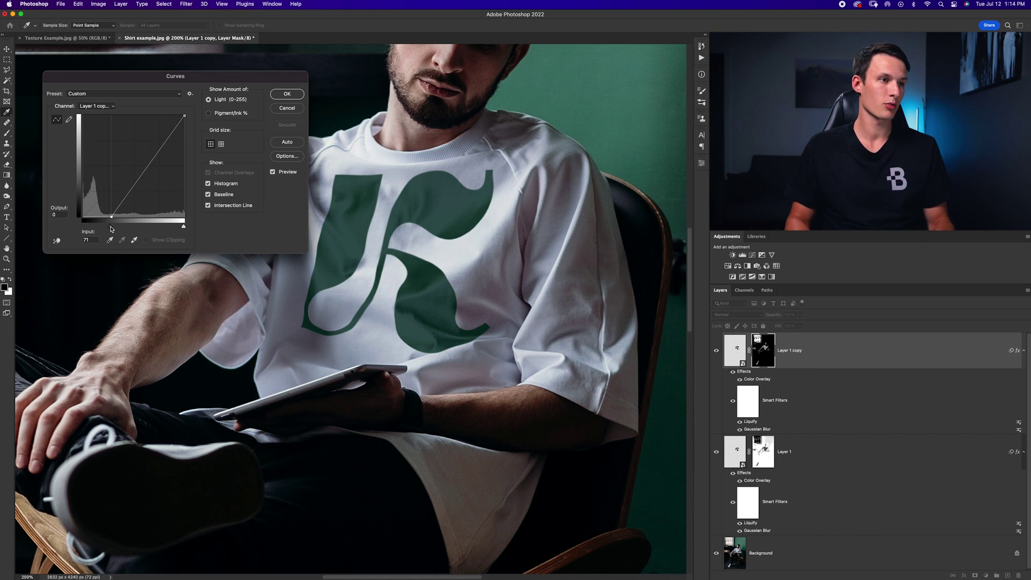
drag(184, 228, 178, 228)
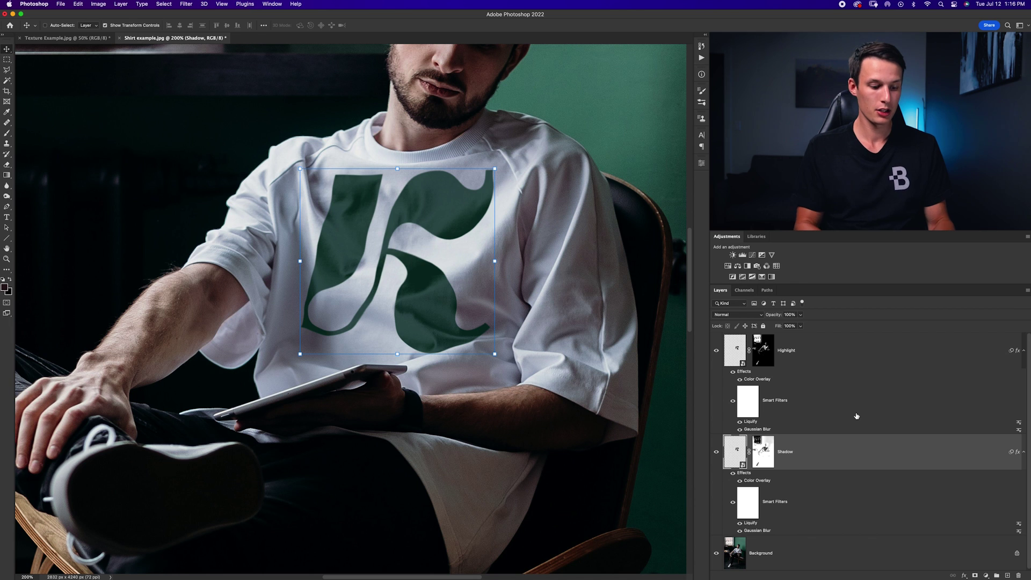
- Duplicate the Shadow layer and fade the Shadow copy to a low opacity
key(super+j)
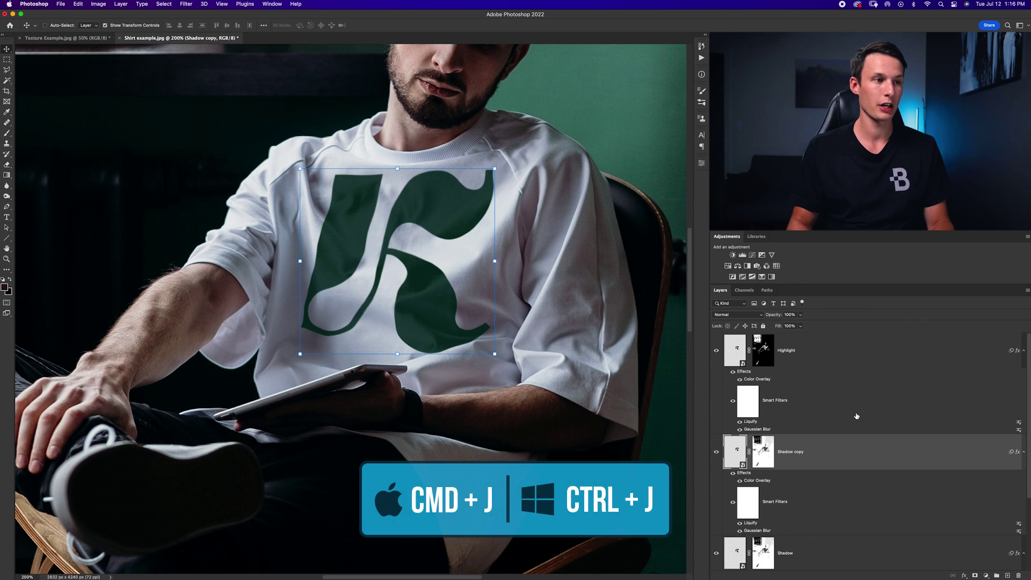
click(800, 326)
drag(798, 326, 732, 326)
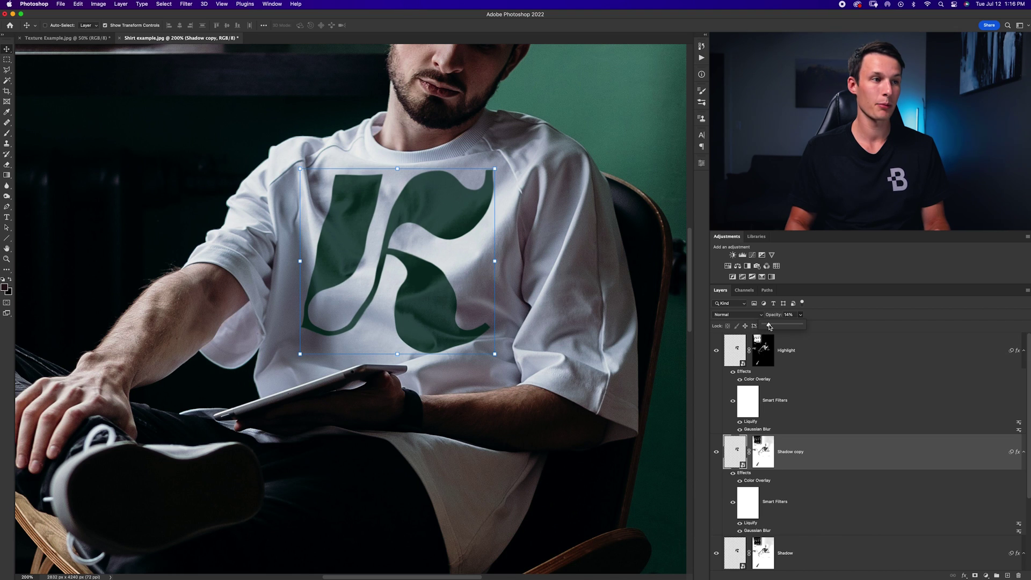
click(832, 359)
- Duplicate the Highlight layer and set the Highlight copy's opacity to 33%
click(832, 359)
key(super+j)
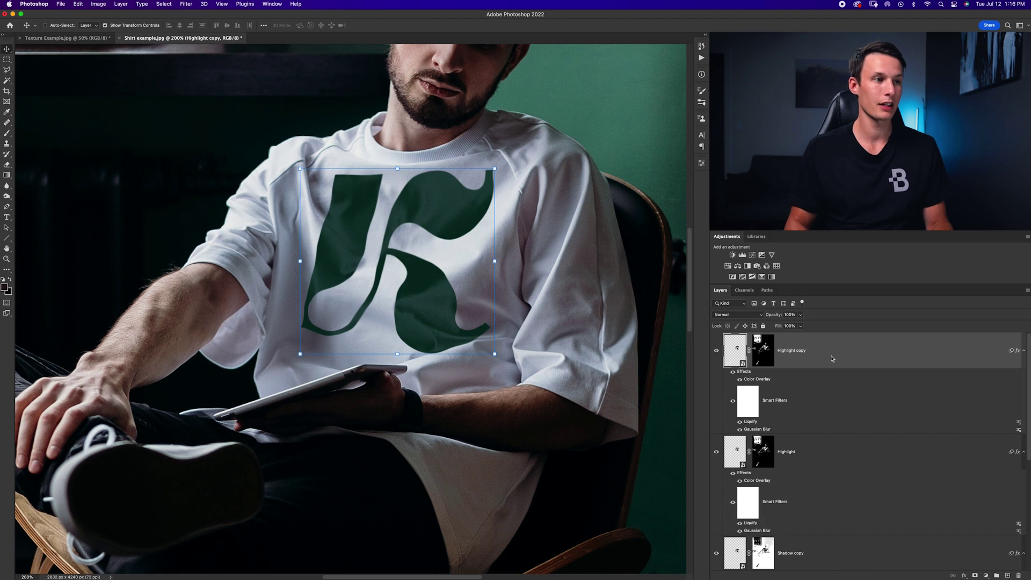
click(800, 314)
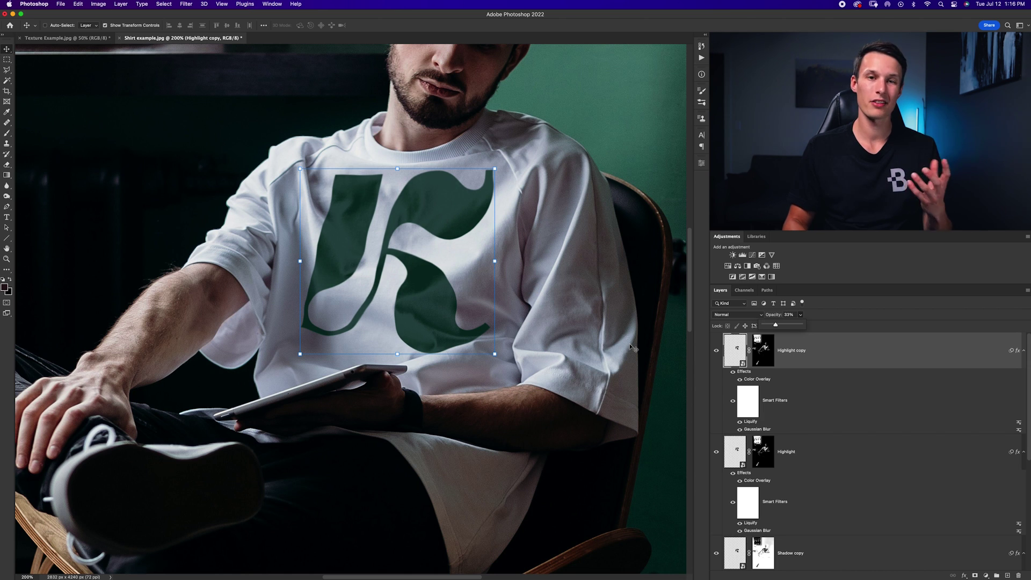
scroll(824, 394, down, 2)
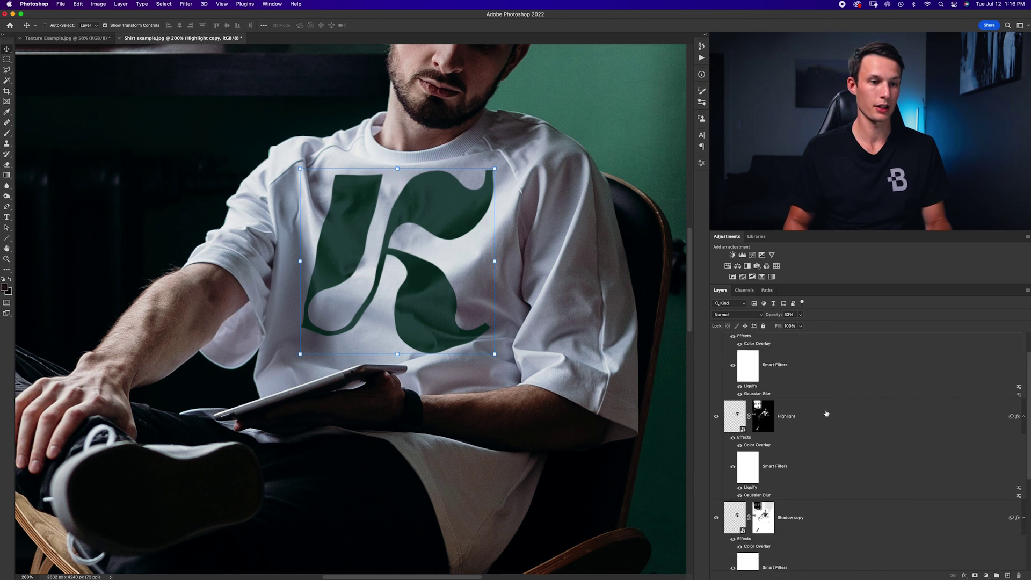